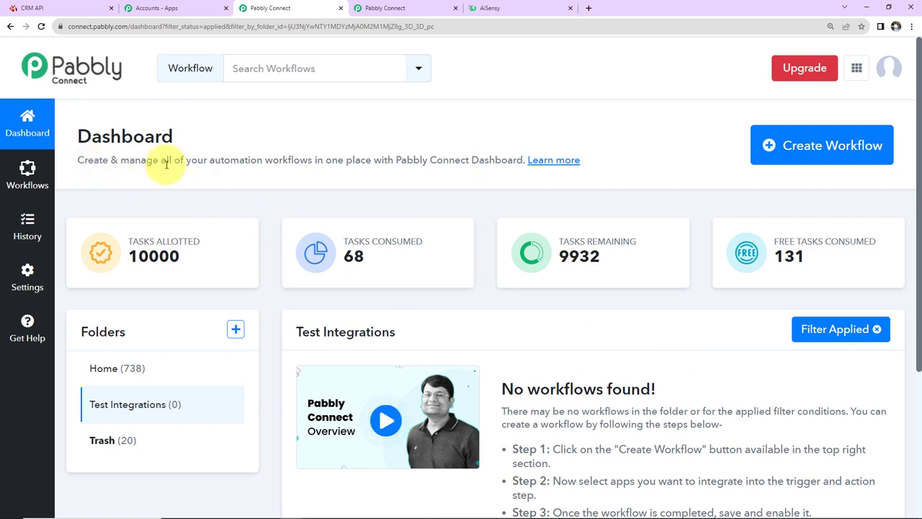
- Create a new workflow named "Send WhatsApp Message to IndiaMART leads"
click(850, 163)
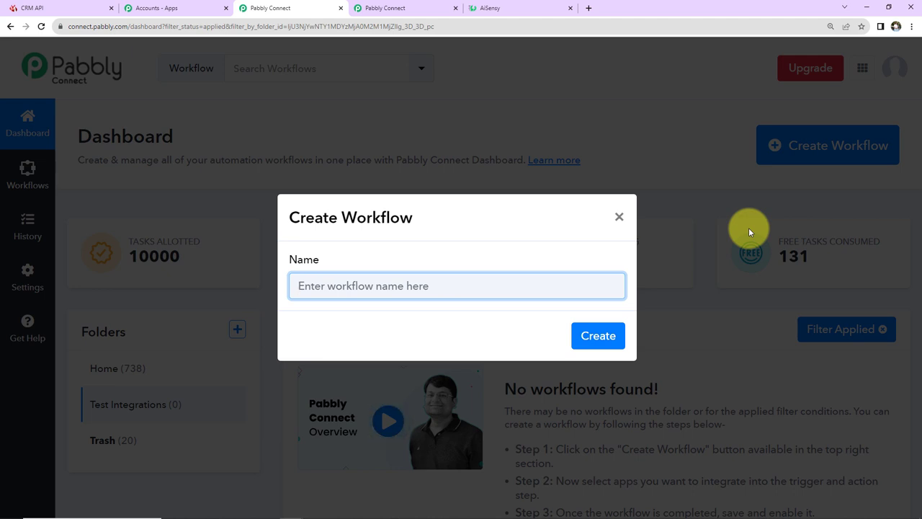
text(Send WhatsApp Message to IndiaMART leads)
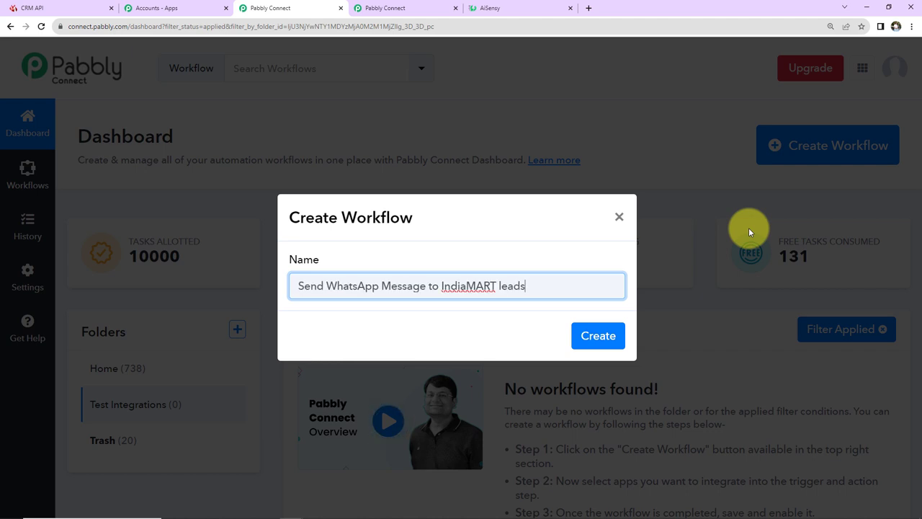
click(598, 335)
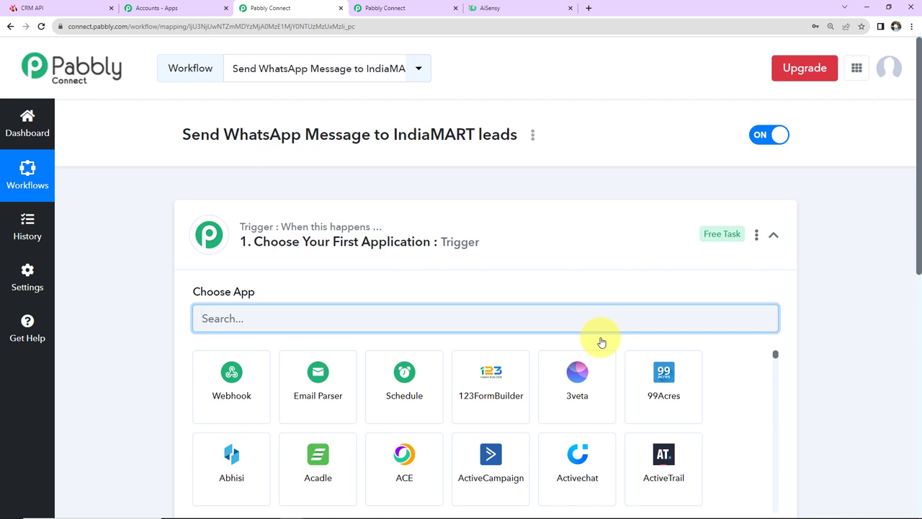
- Set the workflow's trigger to the IndiaMART app with the New Leads event
click(773, 235)
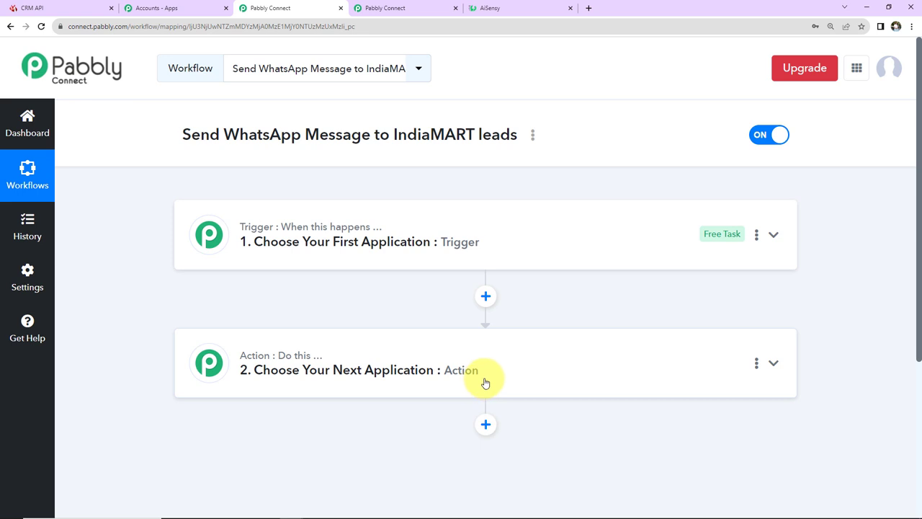
click(502, 240)
click(464, 319)
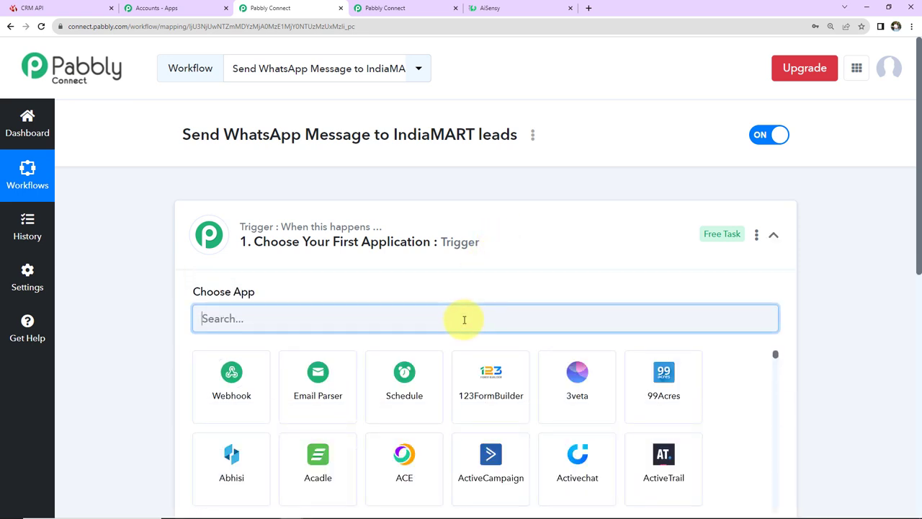
text(india)
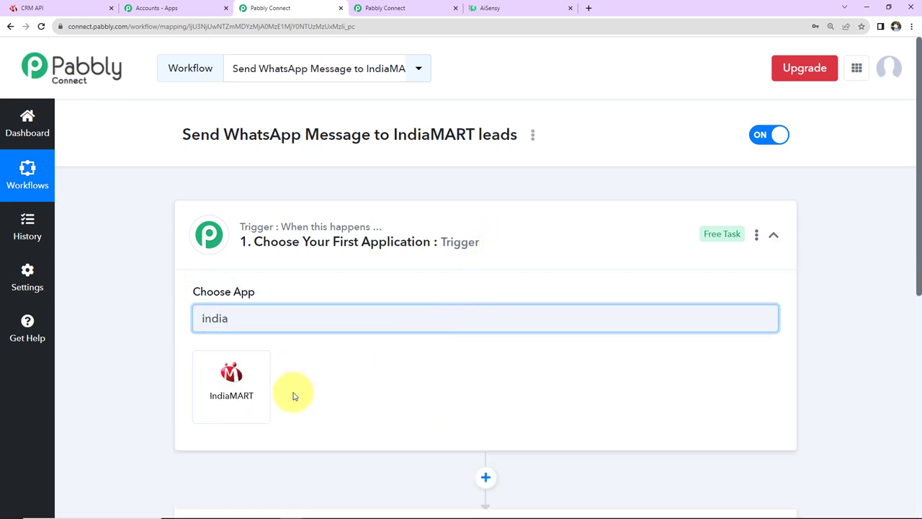
click(255, 392)
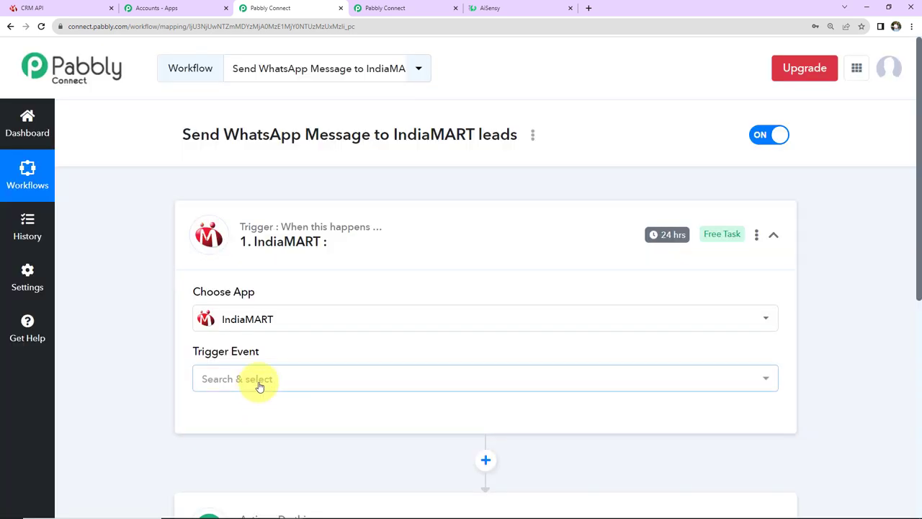
click(258, 385)
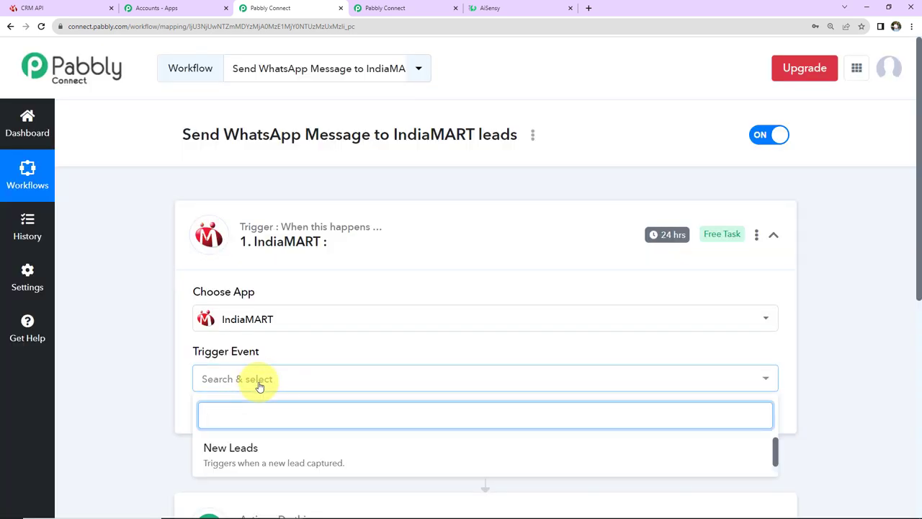
click(234, 448)
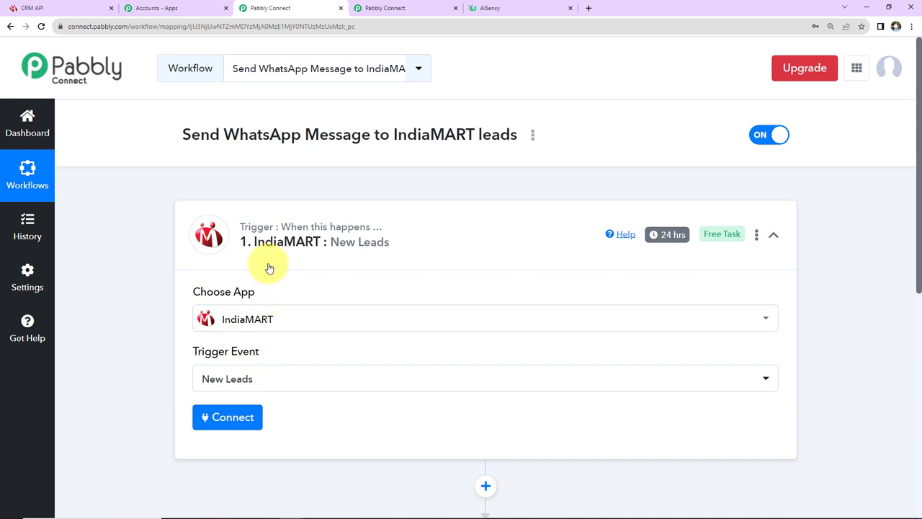
- Start adding a new IndiaMART account connection for the trigger instead of using the existing one
mouse_move(658, 243)
scroll(346, 270, down, 3)
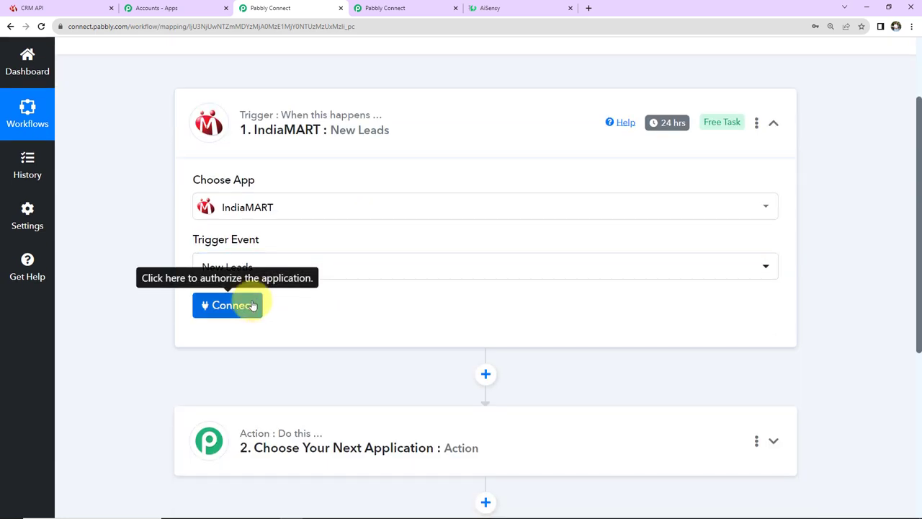
click(245, 305)
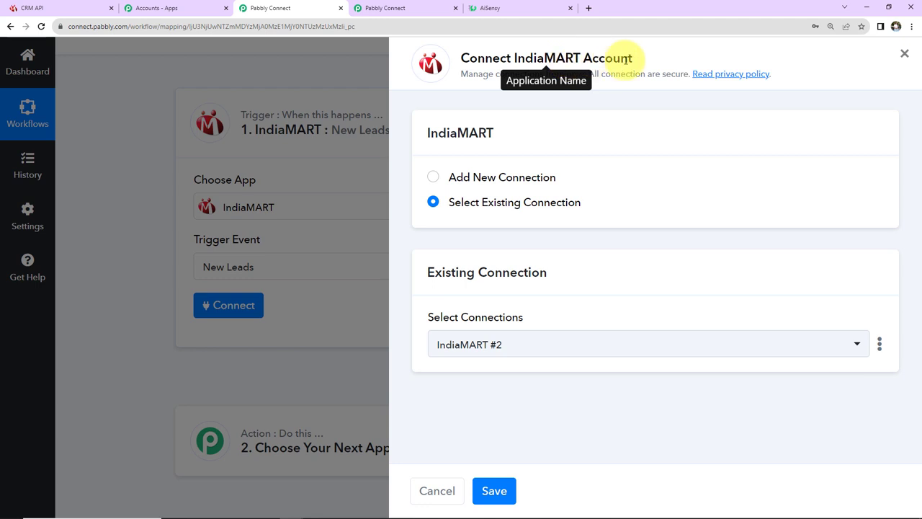
click(435, 180)
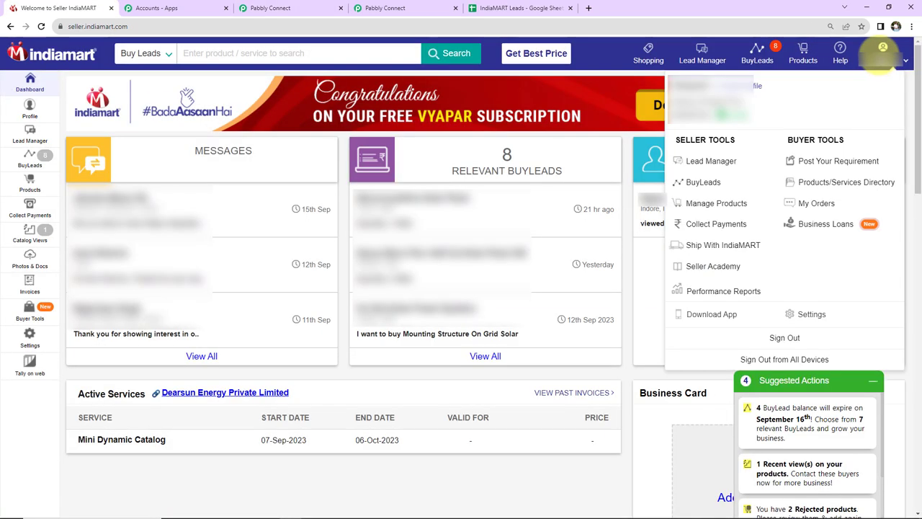
- In the IndiaMART seller account, go to the account settings and open the CRM API key generation page
click(793, 310)
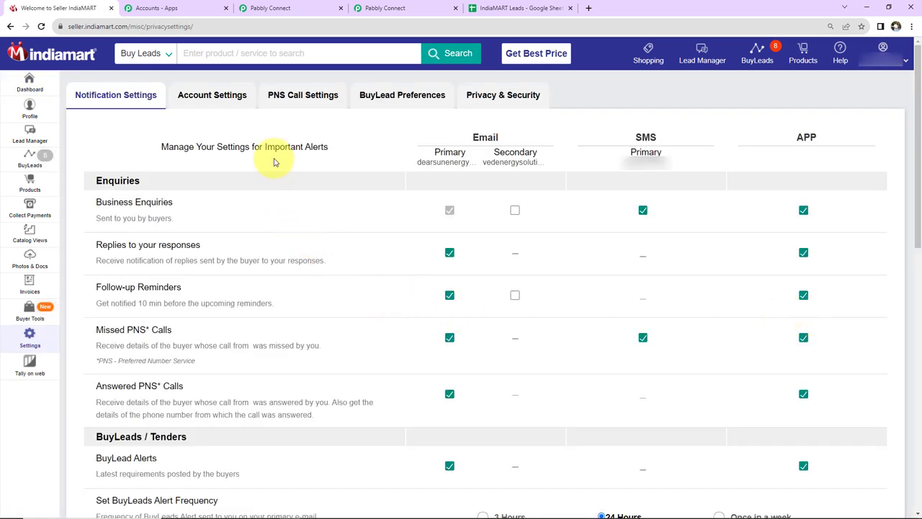
click(212, 97)
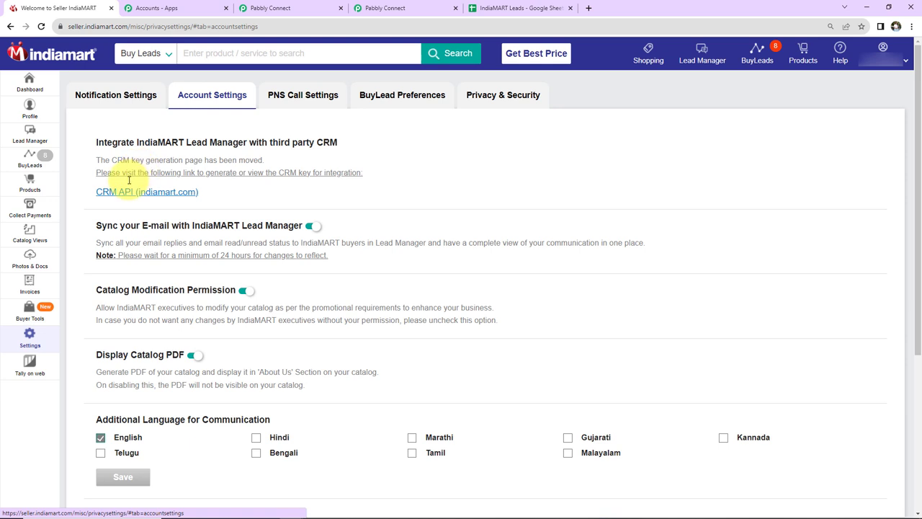
click(110, 193)
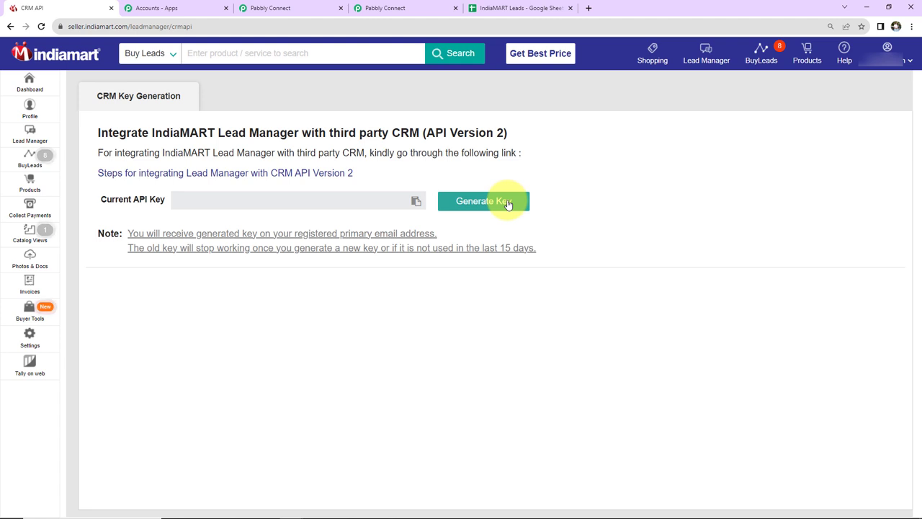
- Switch back to Pabbly Connect, paste the CRM key into the new IndiaMART connection and save it
click(266, 8)
click(534, 349)
key(ctrl+v)
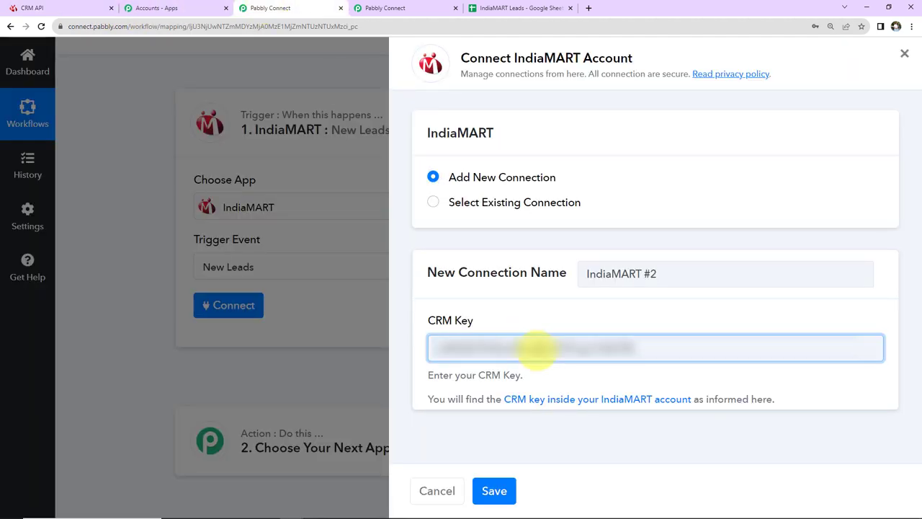
click(494, 490)
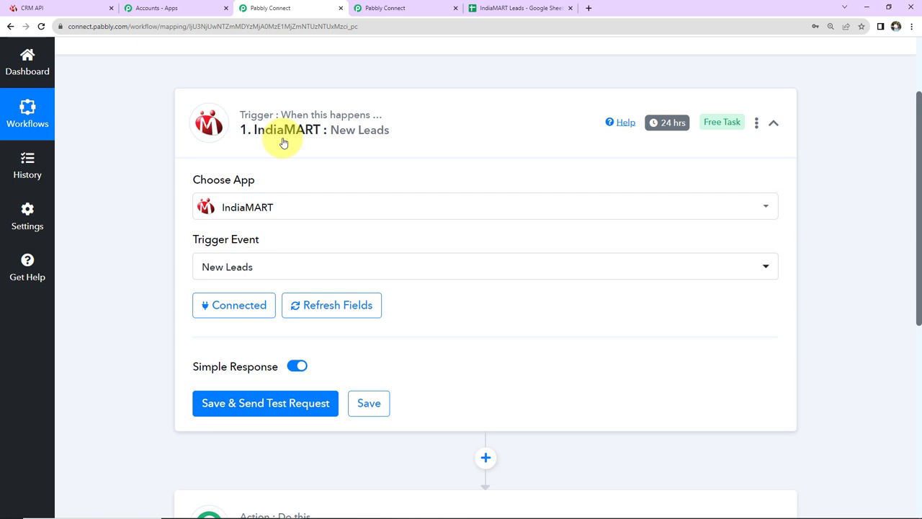
- Save the IndiaMART trigger with a test request and review the lead details in the received response
scroll(287, 171, down, 2)
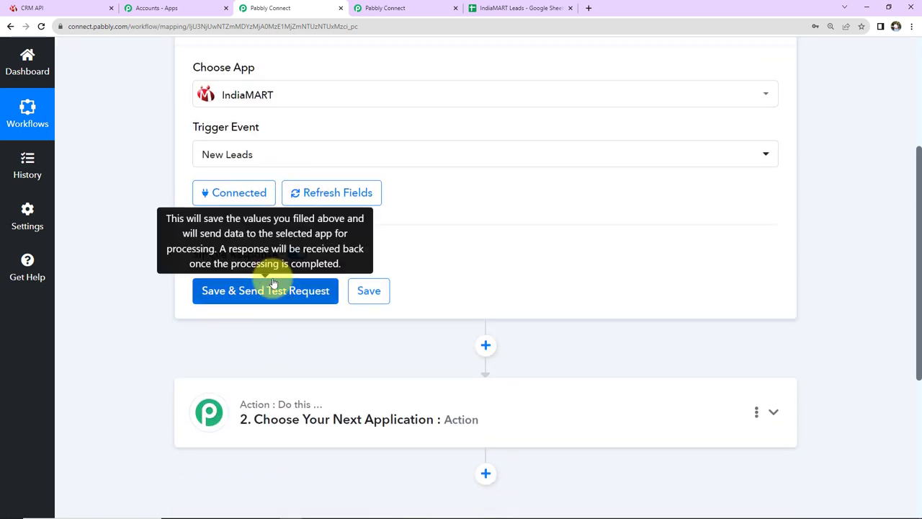
click(315, 195)
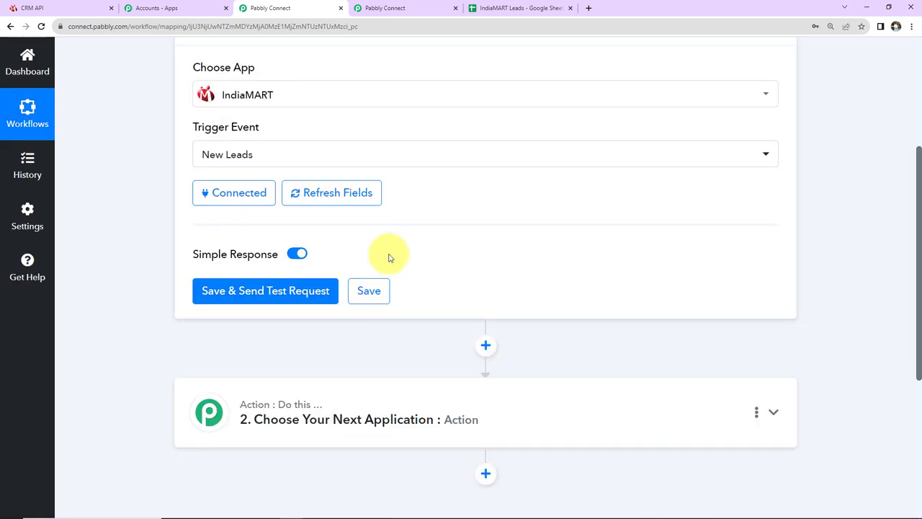
click(283, 290)
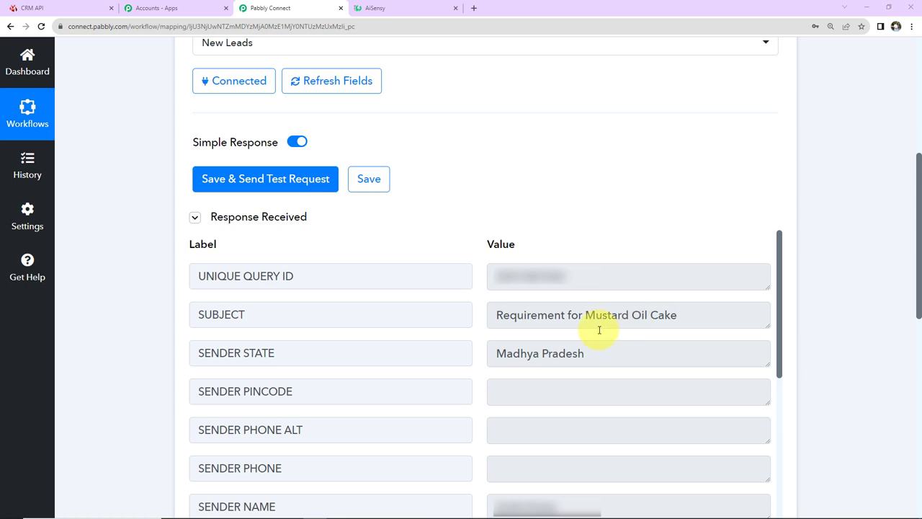
scroll(631, 373, down, 3)
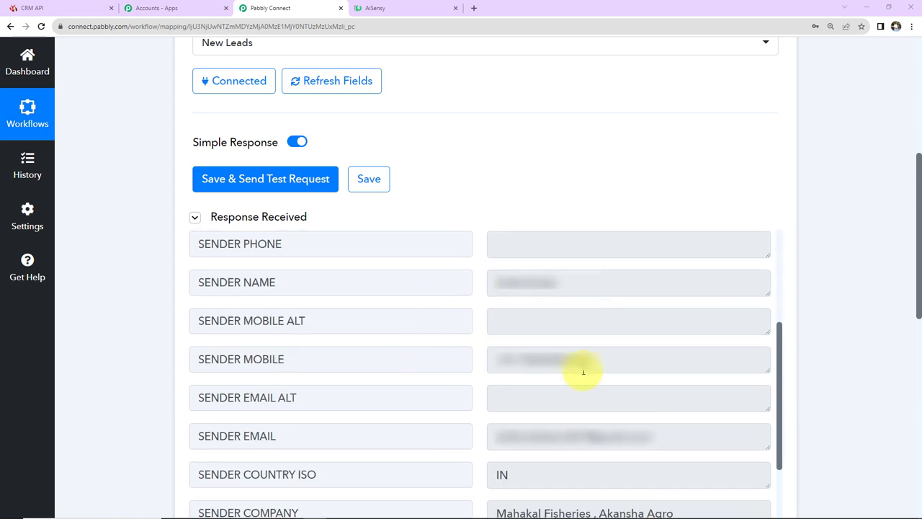
scroll(652, 454, down, 4)
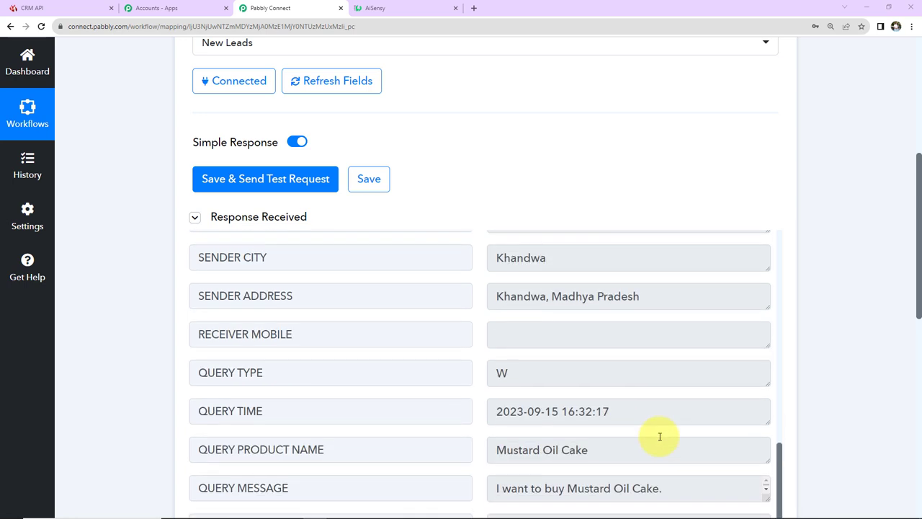
scroll(659, 436, up, 2)
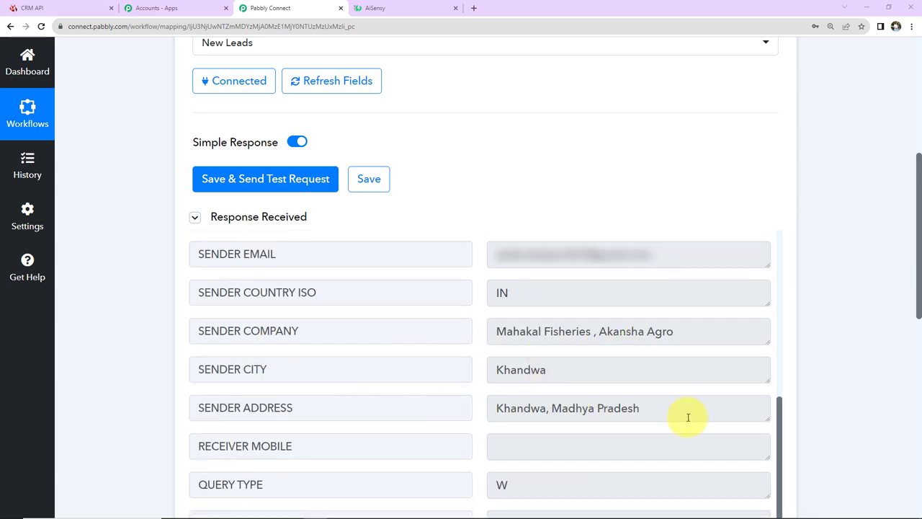
scroll(686, 417, down, 2)
scroll(670, 407, down, 2)
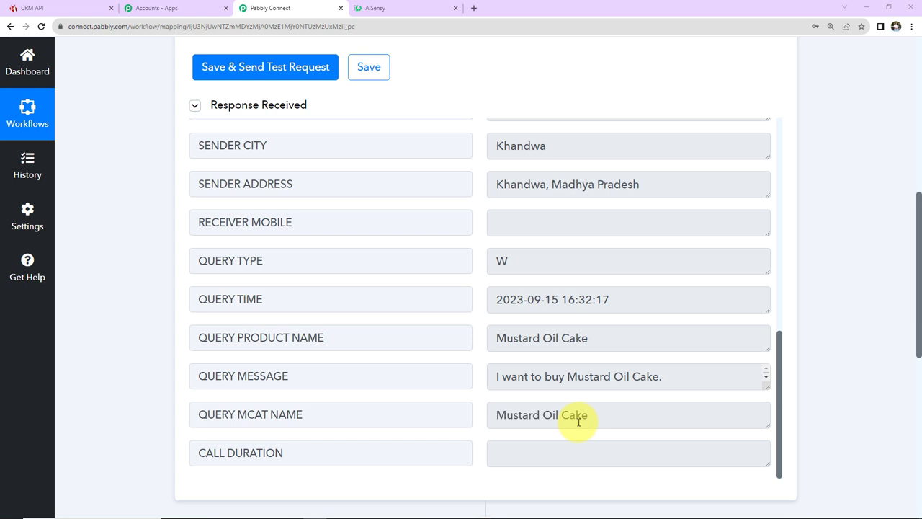
- Set the workflow's action to WhatsApp by AiSensy with the Send Template Message event
scroll(881, 274, down, 5)
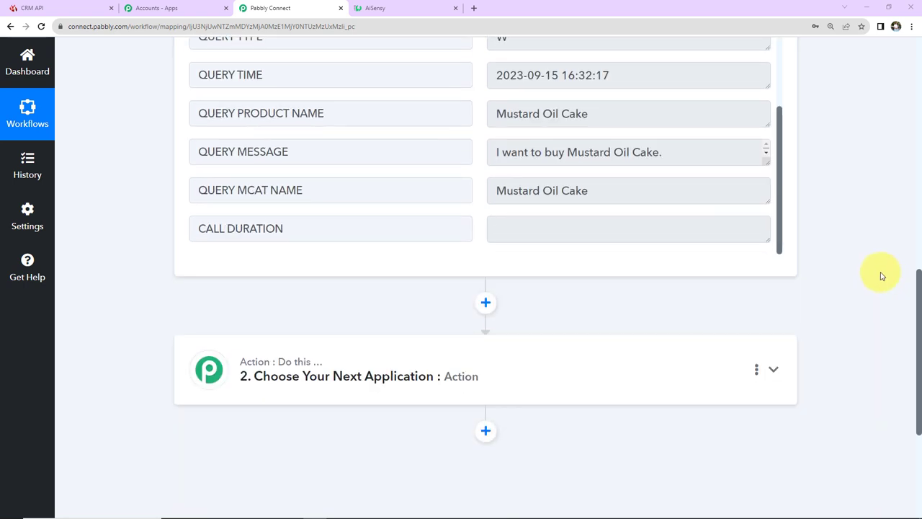
click(335, 251)
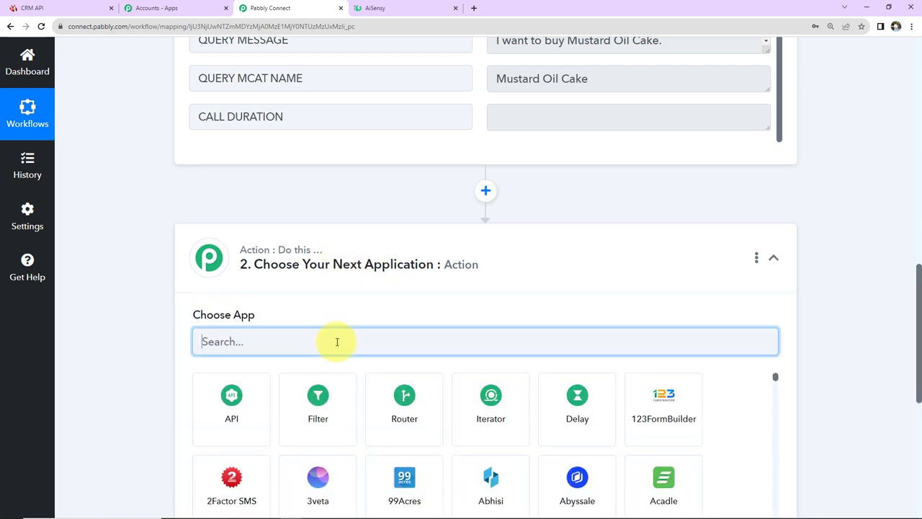
text(wa)
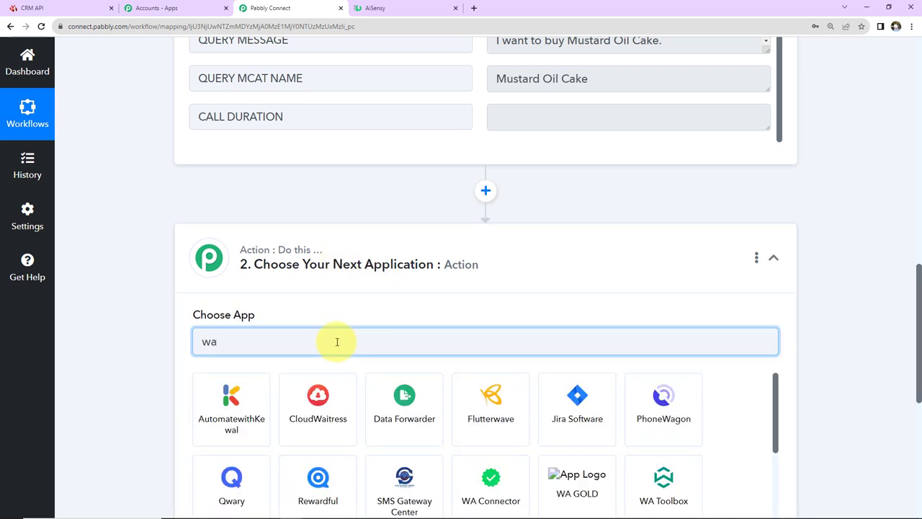
click(387, 401)
click(333, 401)
click(326, 361)
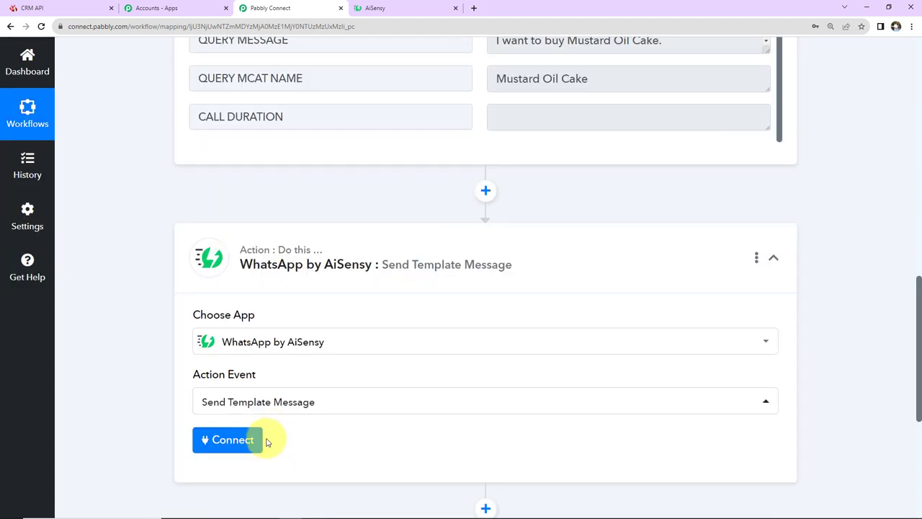
- Start a new WhatsApp by AiSensy connection for the action and copy the API key from the AiSensy account
click(238, 446)
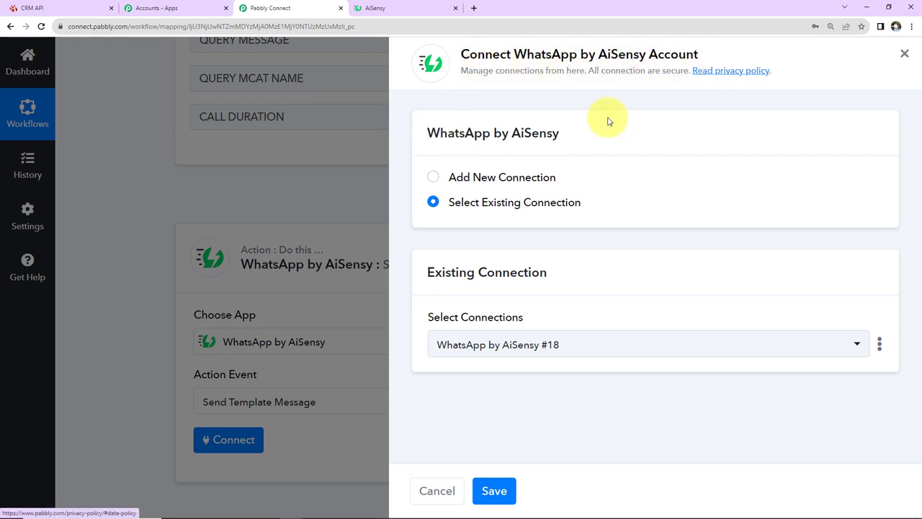
click(433, 178)
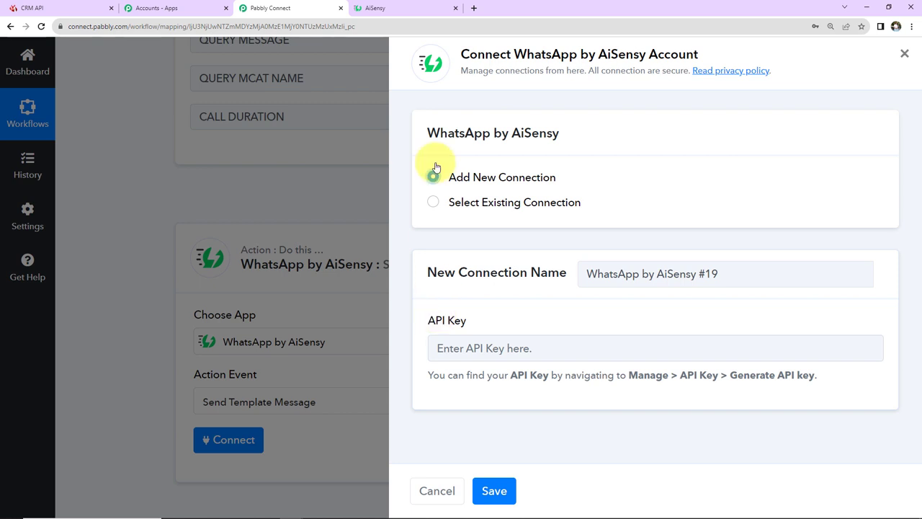
click(390, 8)
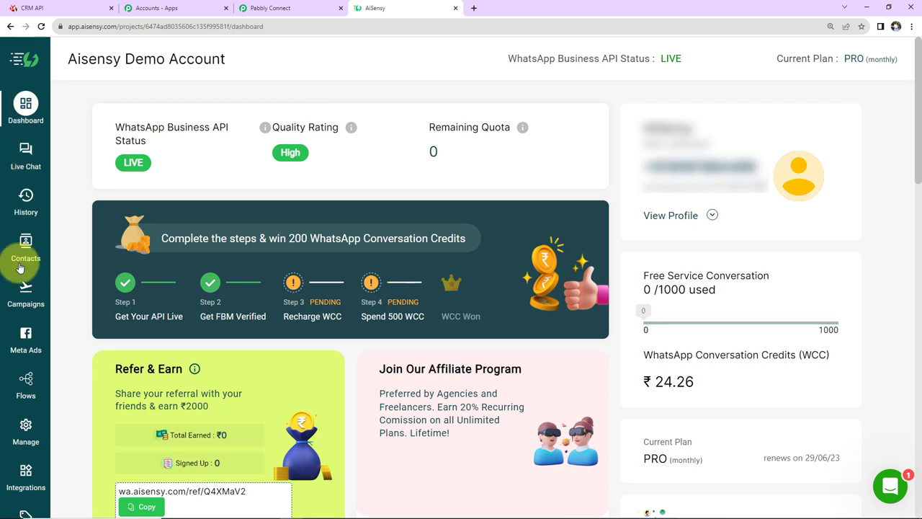
click(26, 429)
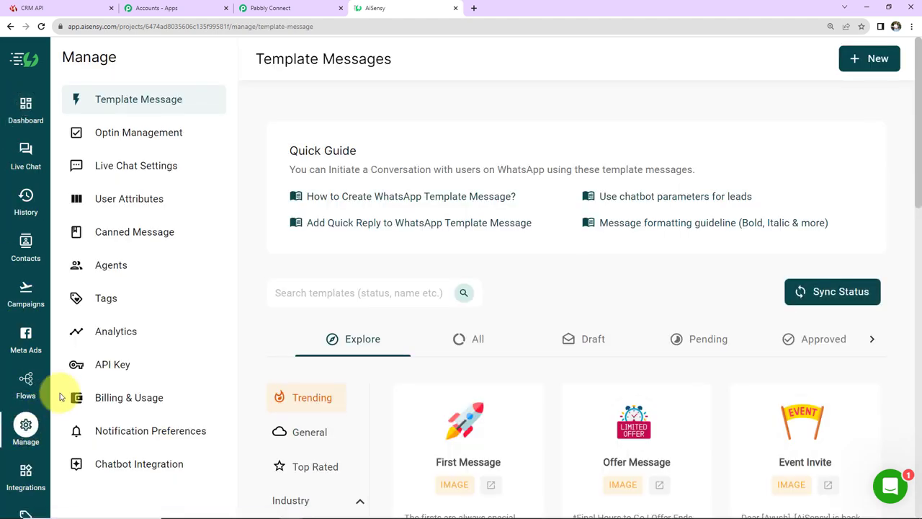
click(108, 371)
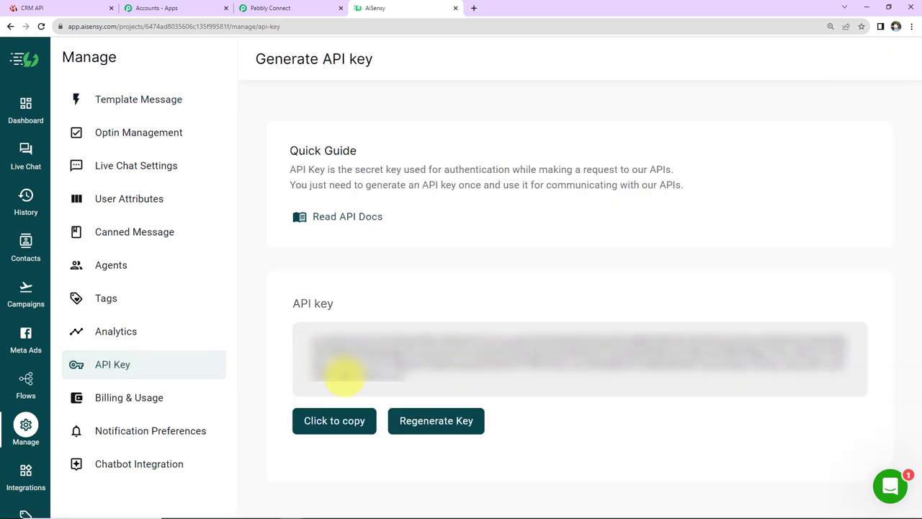
click(336, 419)
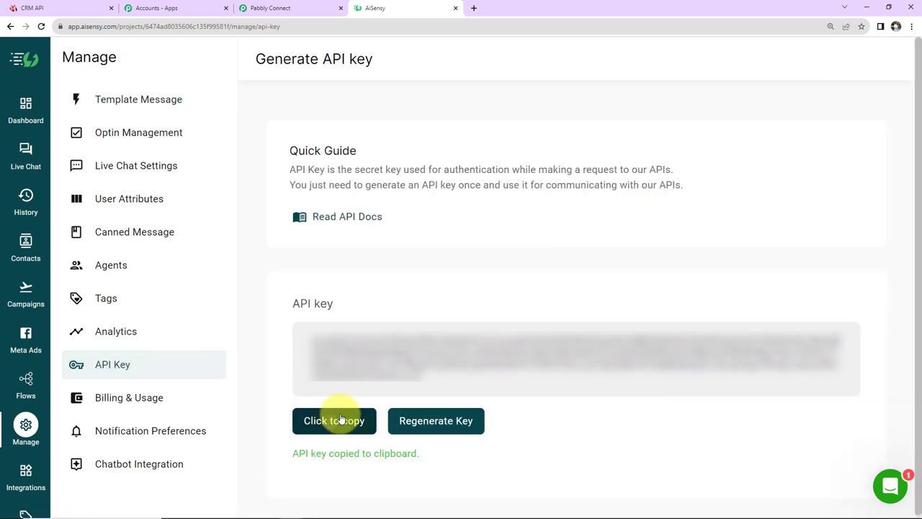
- Switch back to Pabbly Connect, paste the API key into the new WhatsApp by AiSensy connection and save it
click(295, 15)
click(474, 349)
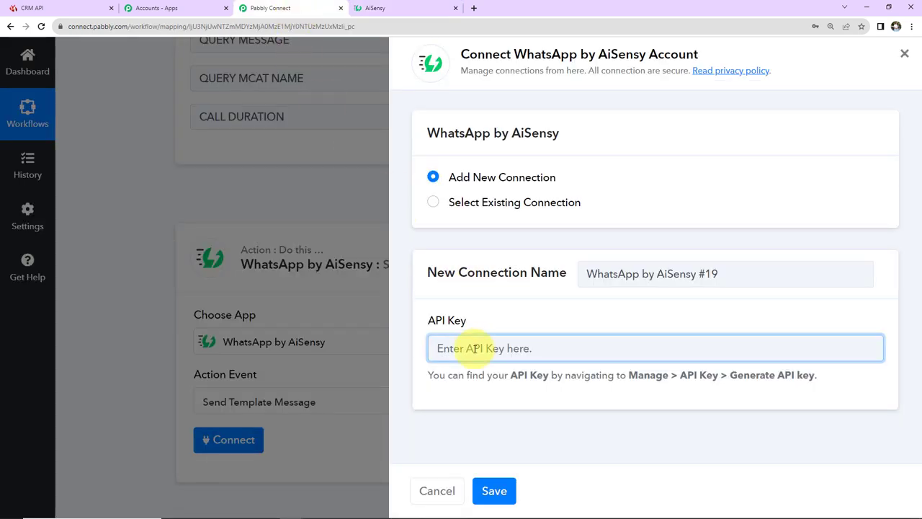
key(ctrl+v)
click(506, 490)
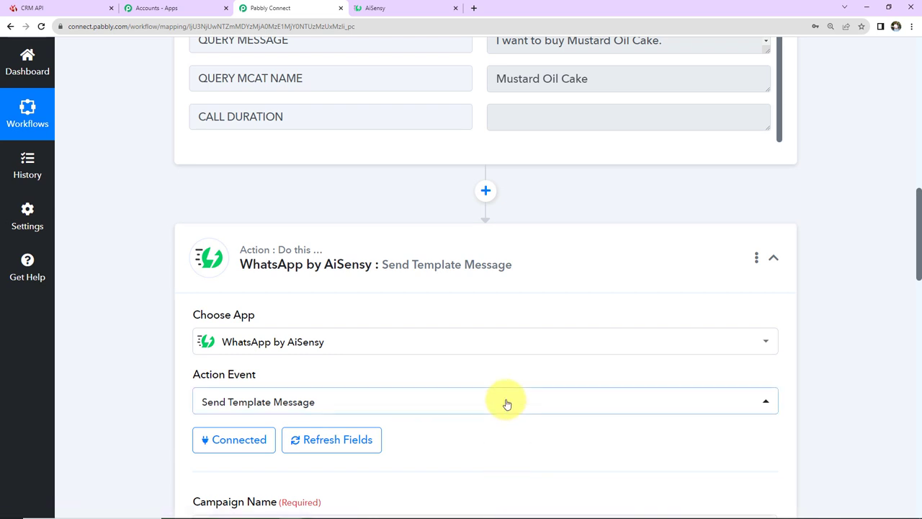
- Switch to AiSensy, open the live IndiaMART Lead1 campaign to review its message template, and copy the campaign name
scroll(506, 382, down, 6)
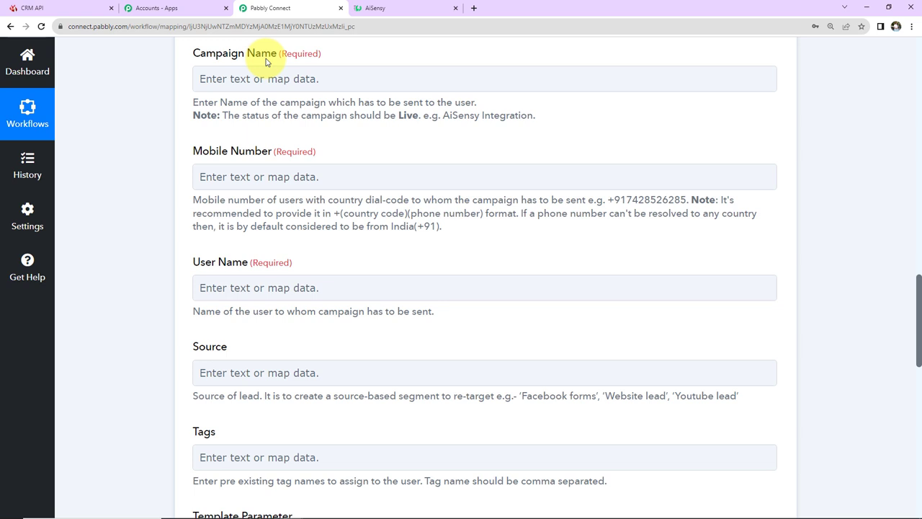
click(389, 7)
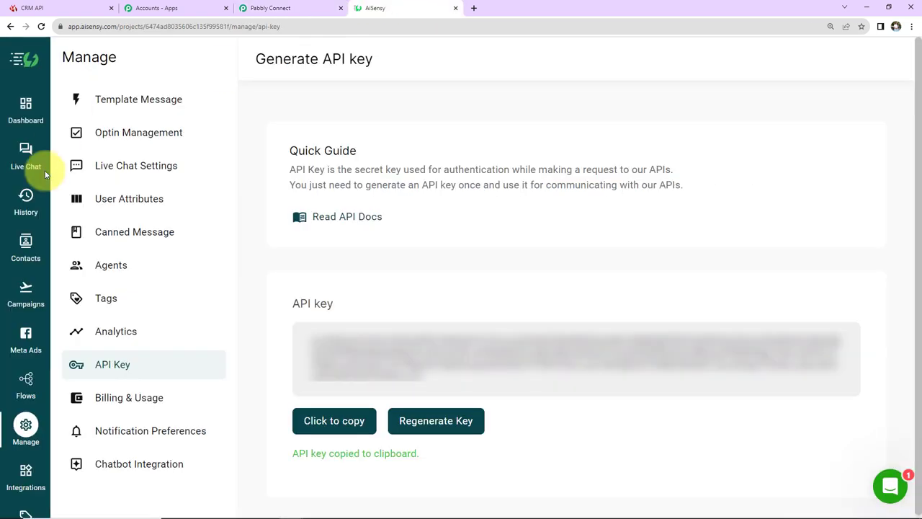
click(21, 294)
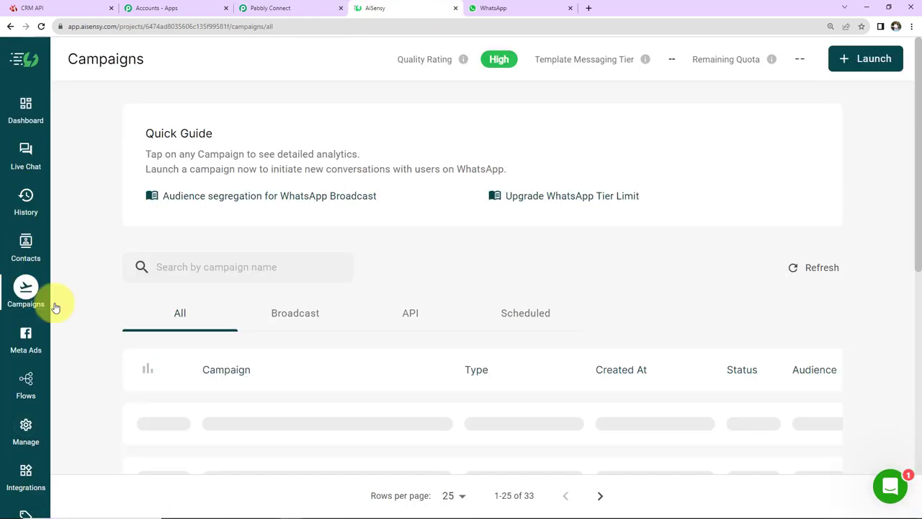
scroll(331, 289, down, 3)
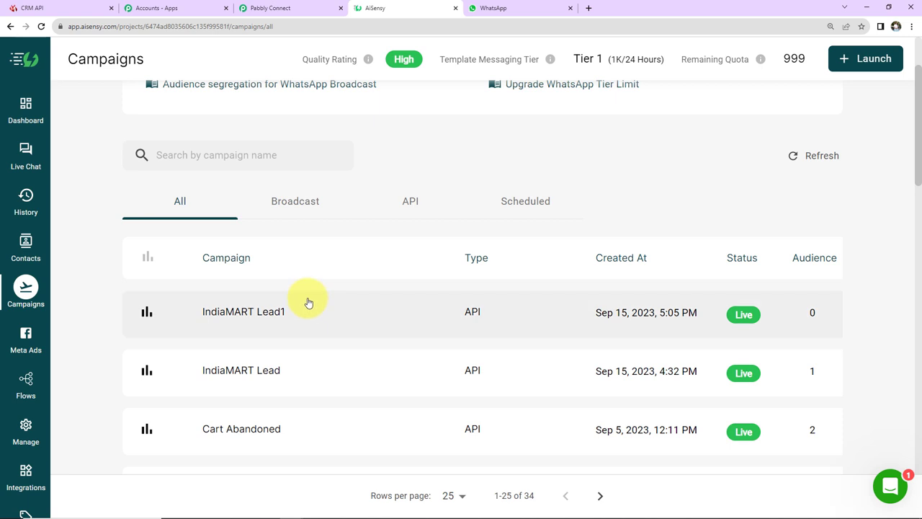
click(255, 308)
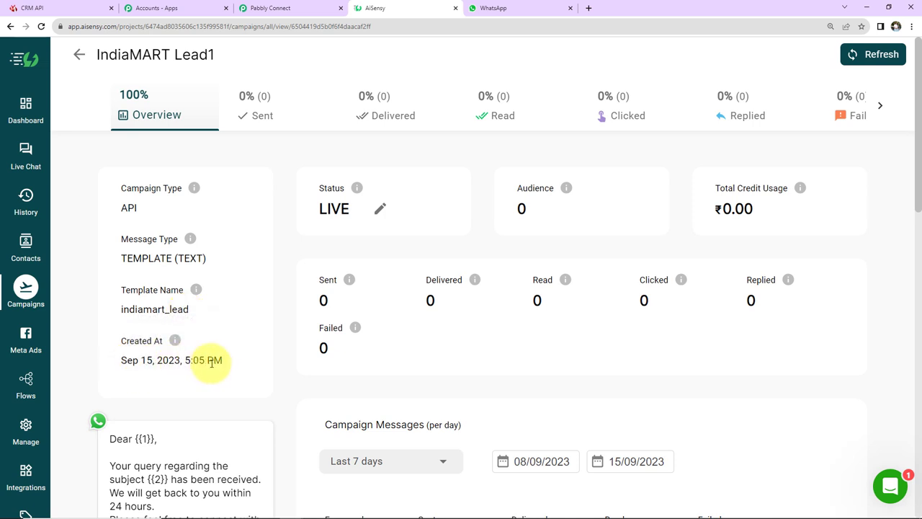
scroll(212, 357, down, 3)
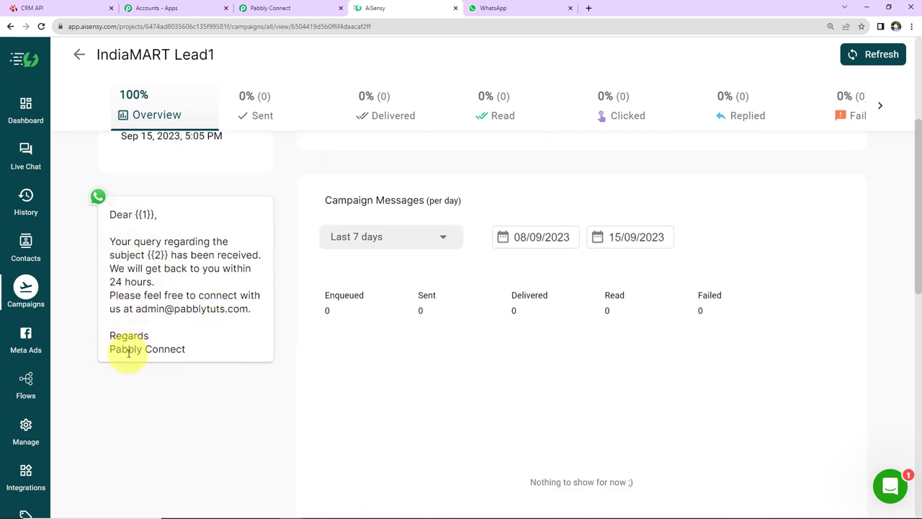
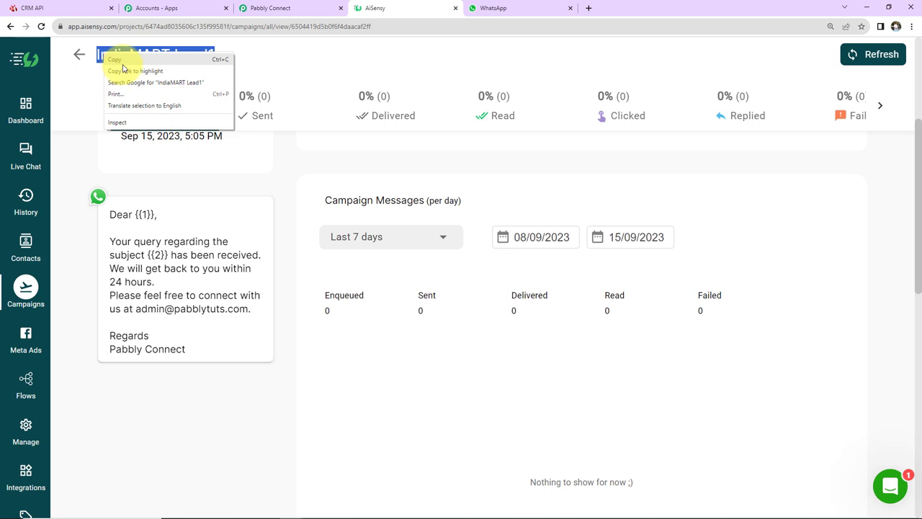
- Switch back to Pabbly Connect and set the action's Campaign Name to IndiaMART Lead1
click(267, 9)
click(237, 293)
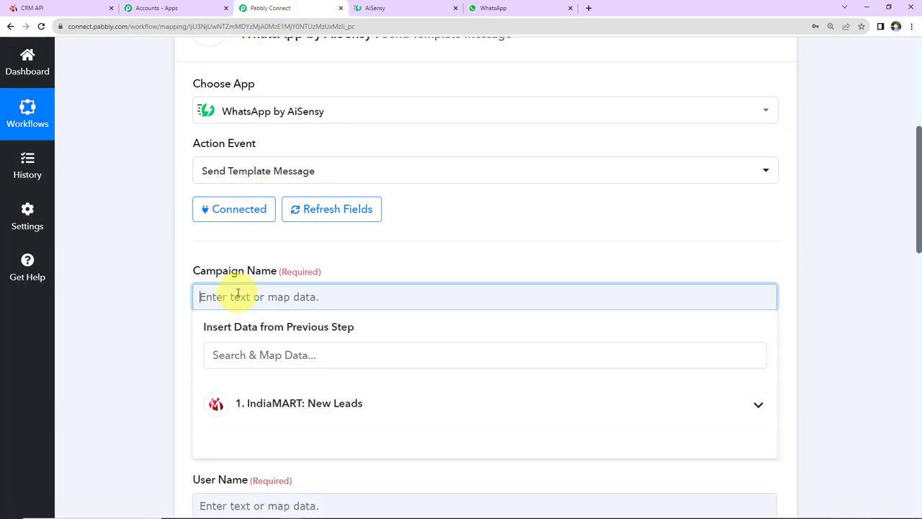
key(ctrl+v)
double_click(313, 295)
key(BackSpace)
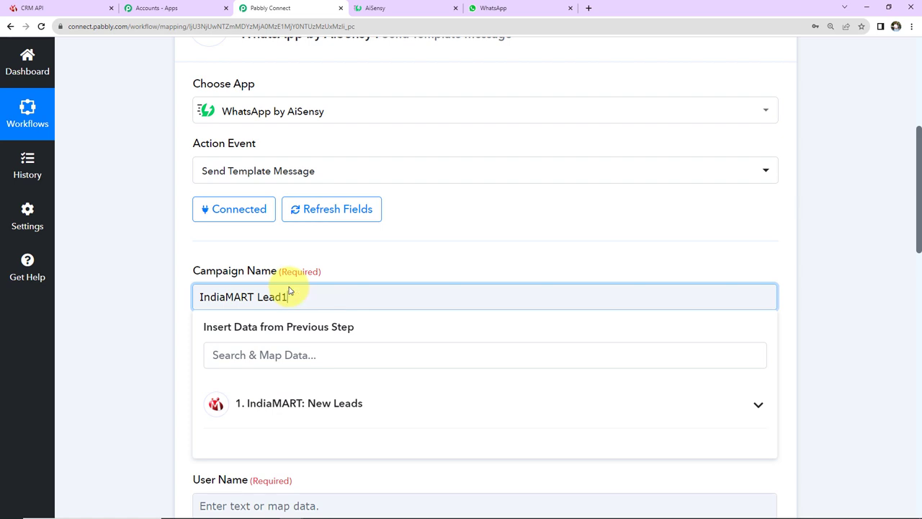
click(154, 265)
- Map the action's Mobile Number to the SENDER MOBILE value from the IndiaMART New Leads trigger
scroll(154, 268, down, 2)
scroll(155, 268, down, 1)
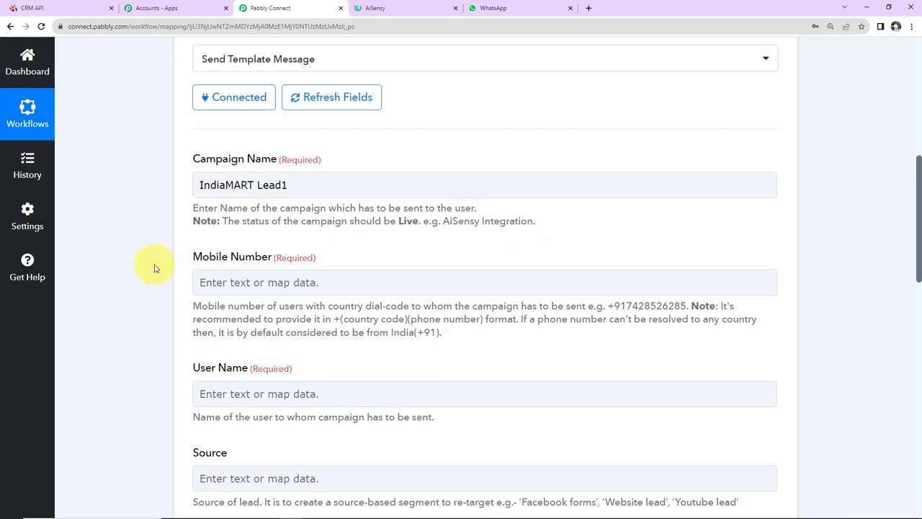
scroll(152, 264, down, 2)
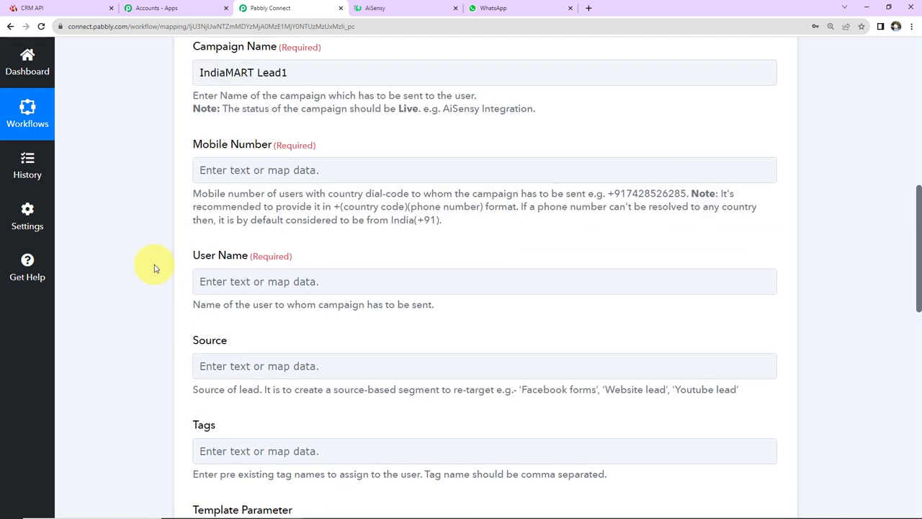
click(243, 168)
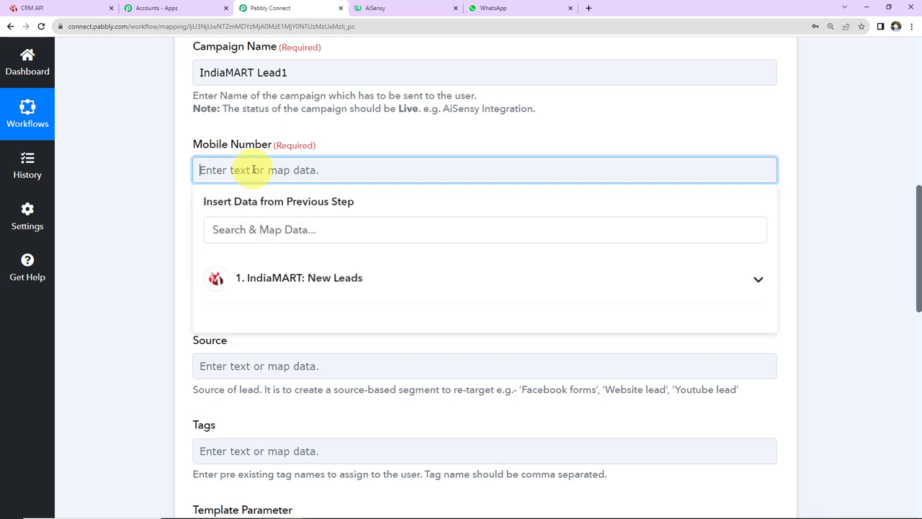
click(245, 285)
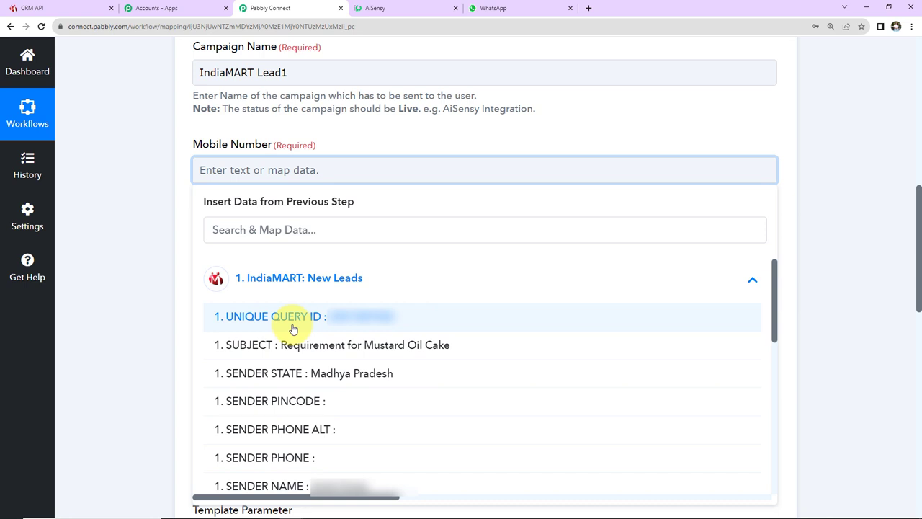
scroll(296, 352, down, 2)
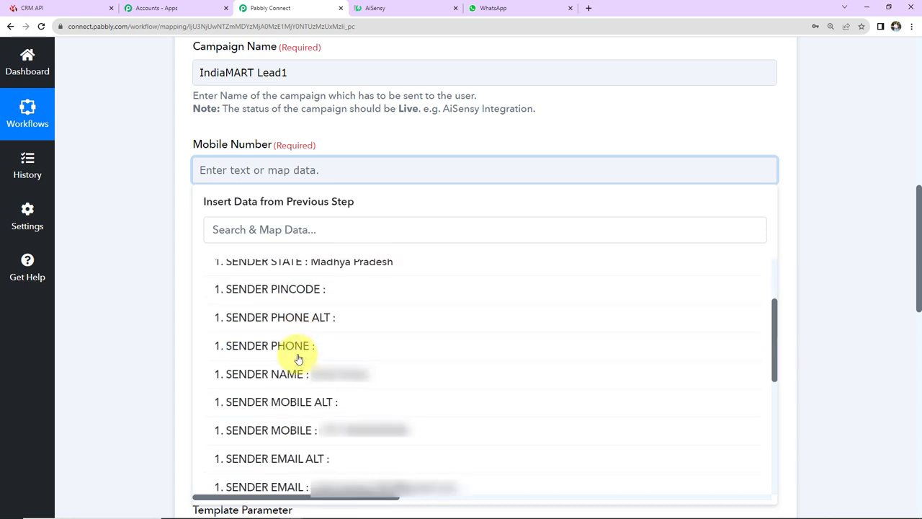
click(295, 419)
click(141, 253)
click(233, 174)
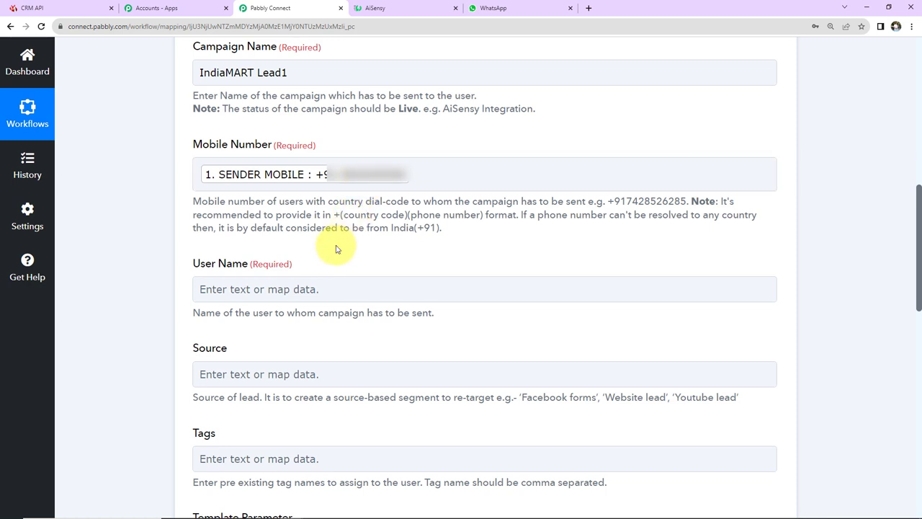
- Map the action's User Name to the SENDER NAME value from the IndiaMART New Leads trigger
click(279, 289)
click(294, 401)
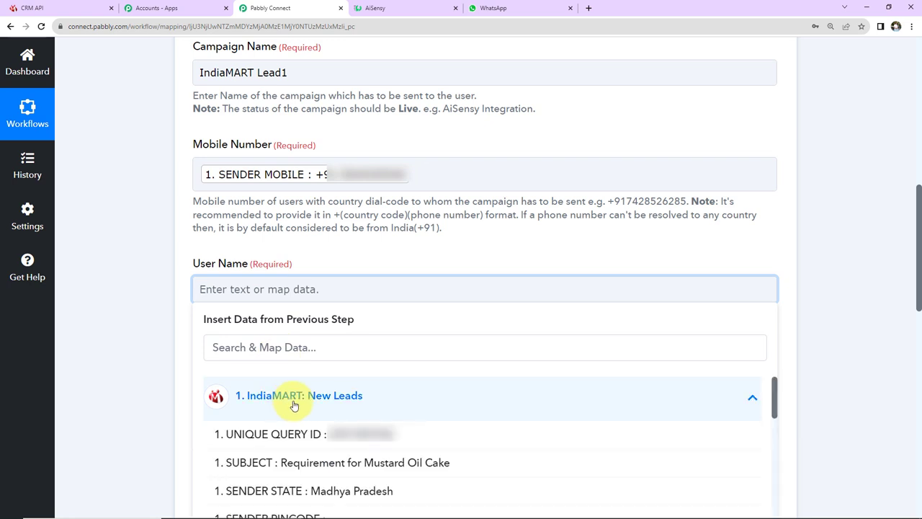
scroll(238, 446, down, 5)
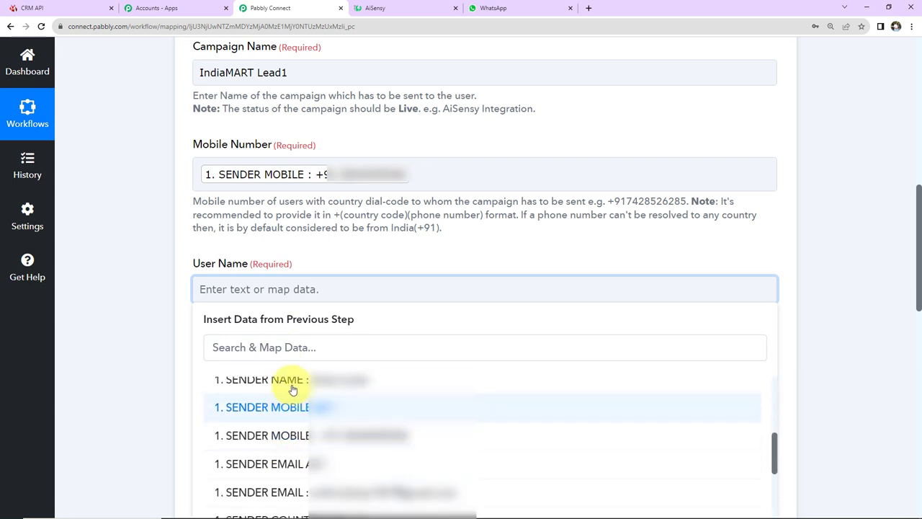
click(232, 382)
click(142, 359)
- Set the action's Source to "IndiaMART Leads" and its Tags to "Lead"
click(222, 381)
text(IndiaMaA)
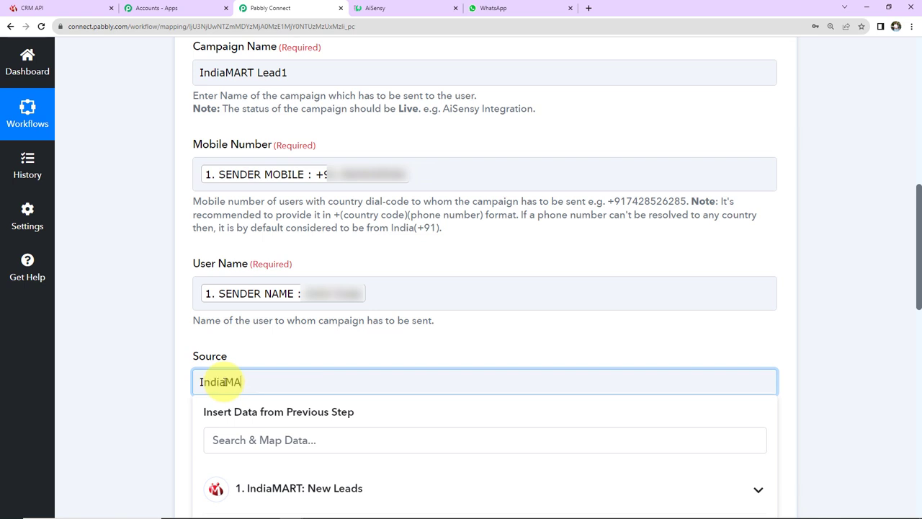
text(RT Leads)
click(154, 354)
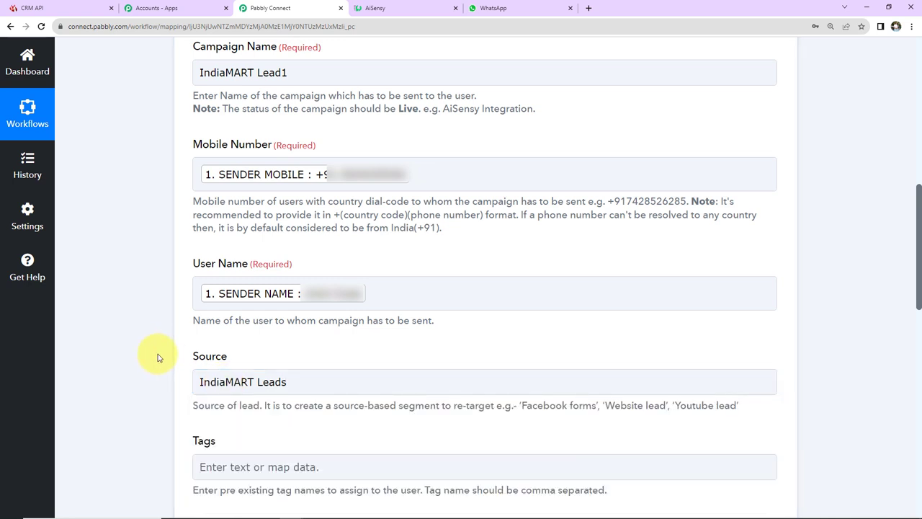
click(228, 465)
text(Lead)
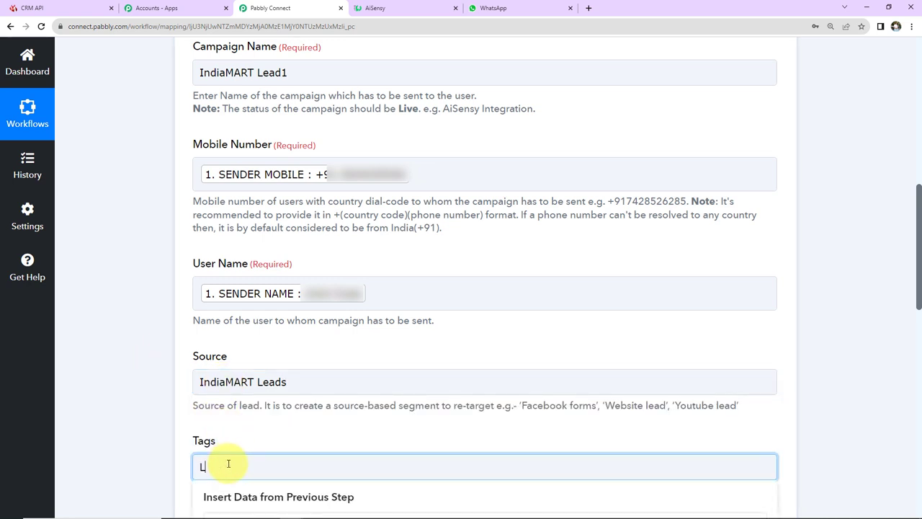
click(160, 410)
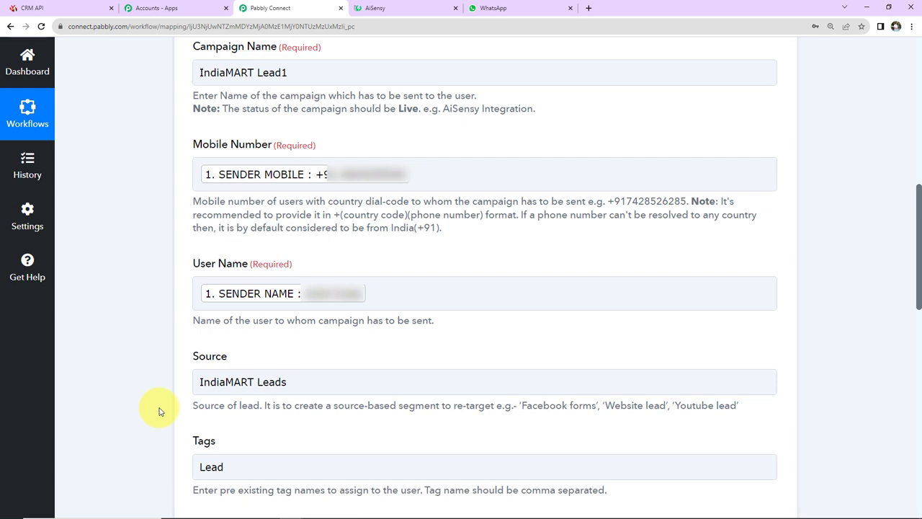
- Fill the Template Parameter with the trigger's SENDER NAME and SUBJECT values, separated by a comma
scroll(159, 410, down, 5)
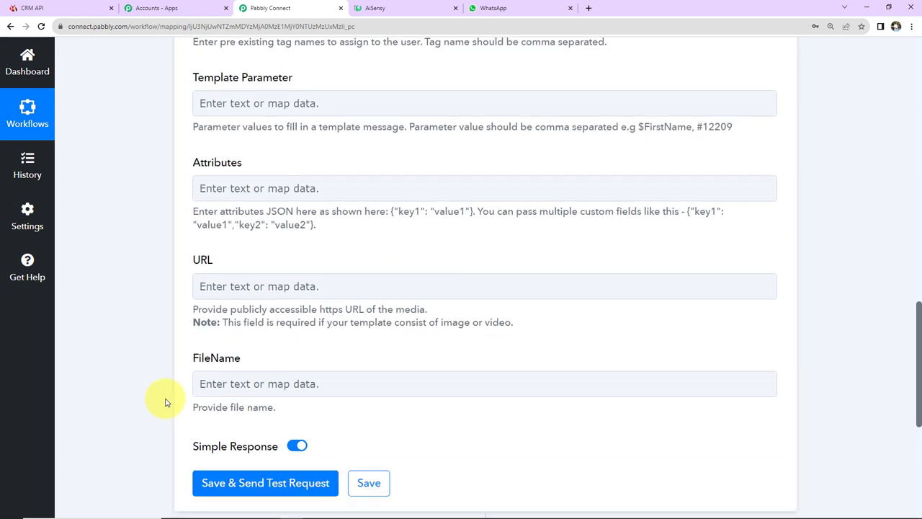
click(275, 101)
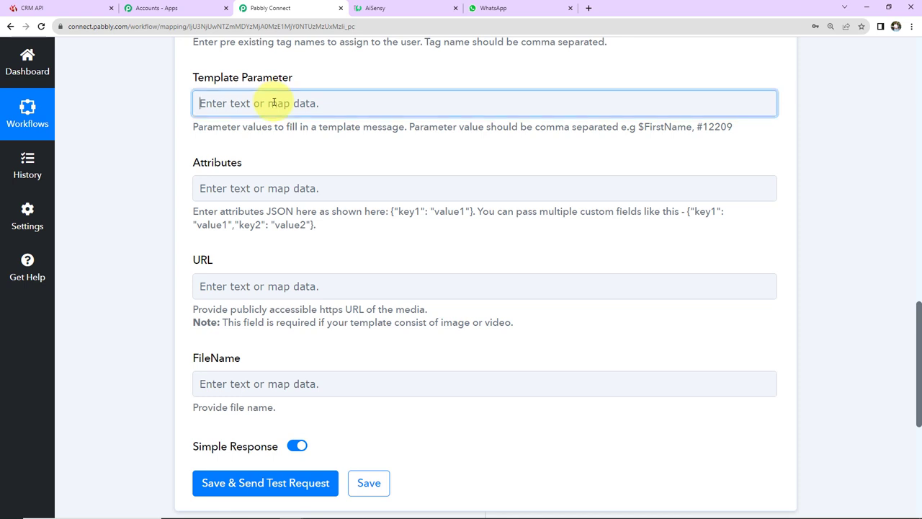
click(274, 102)
click(273, 212)
click(301, 418)
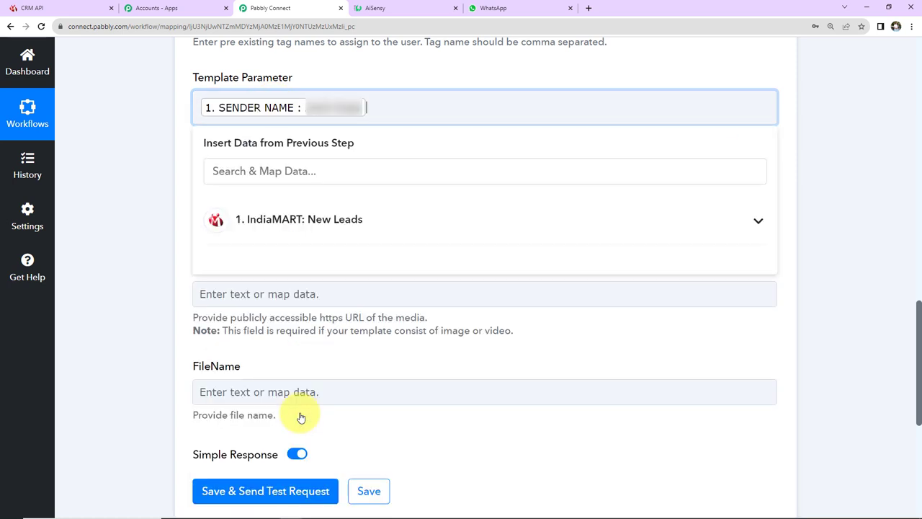
text(,)
click(340, 225)
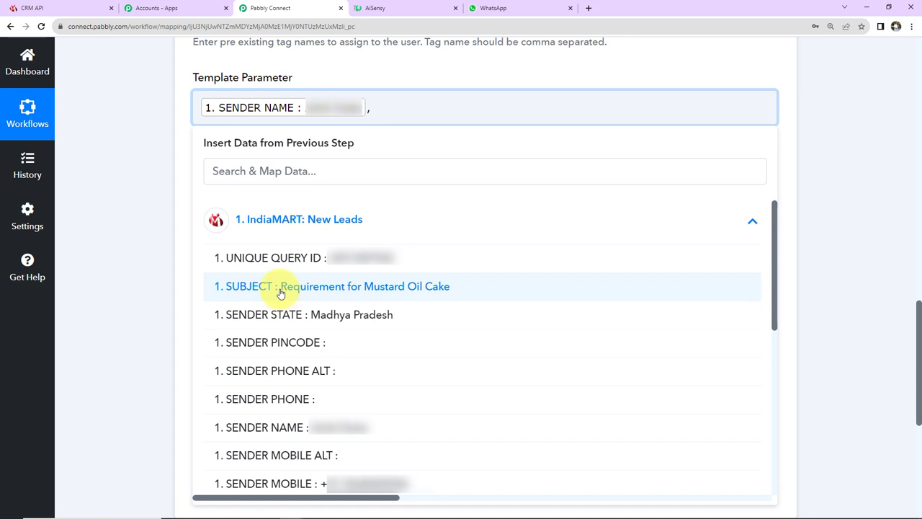
click(278, 288)
click(132, 231)
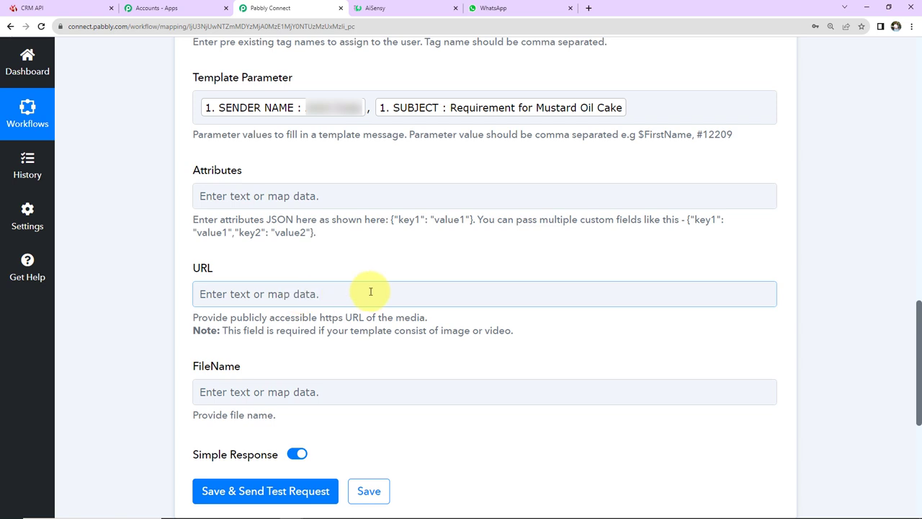
- Save the action with a test request and open the received template message in WhatsApp Web to check it
scroll(302, 425, down, 2)
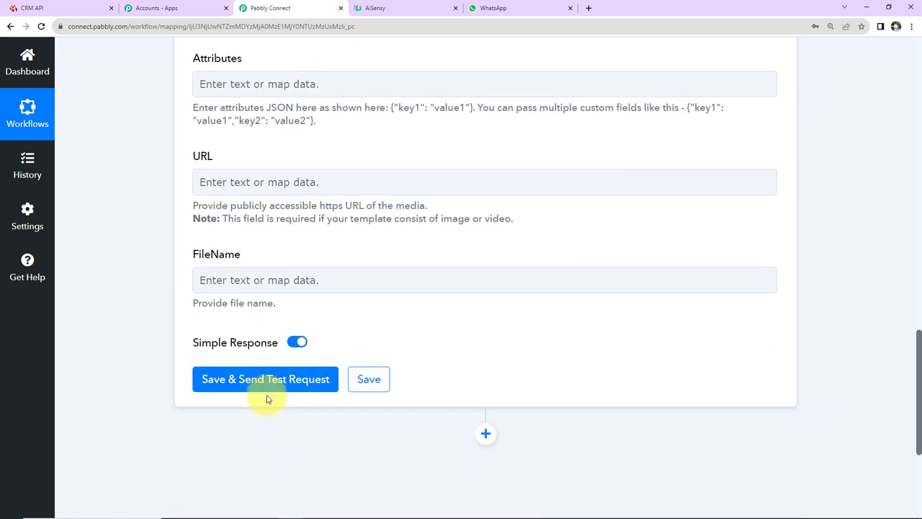
click(267, 379)
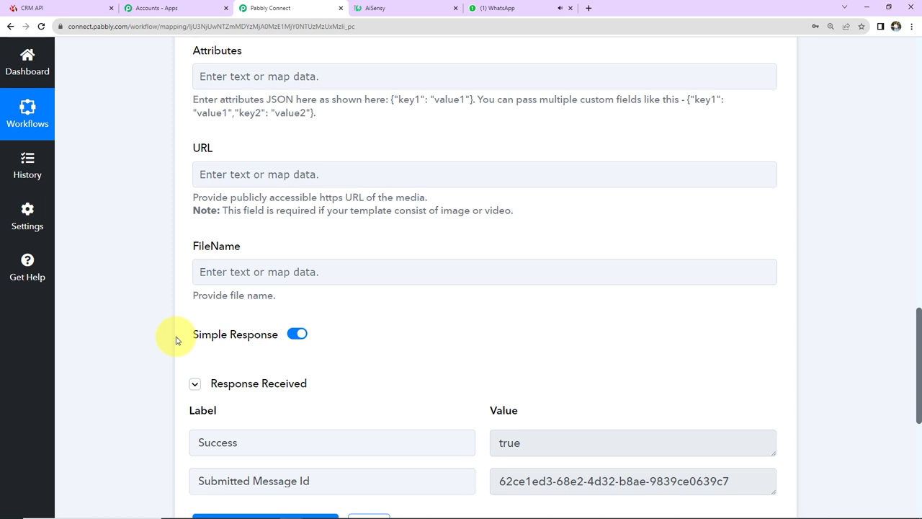
click(494, 8)
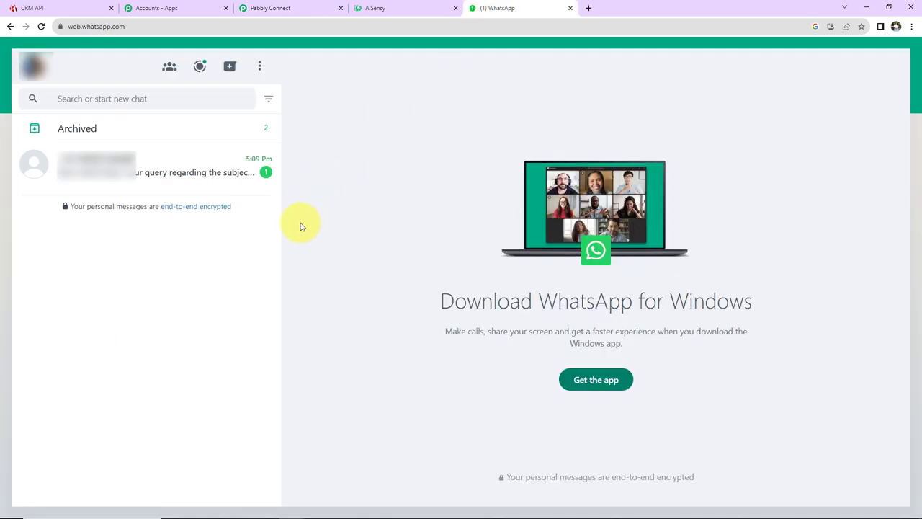
click(208, 179)
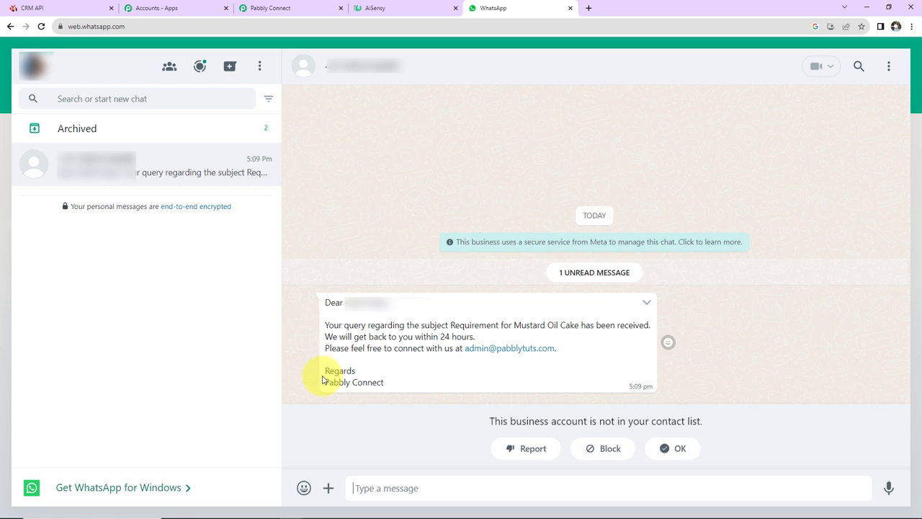
- Switch back to Pabbly Connect and collapse the WhatsApp by AiSensy action of the workflow
click(288, 10)
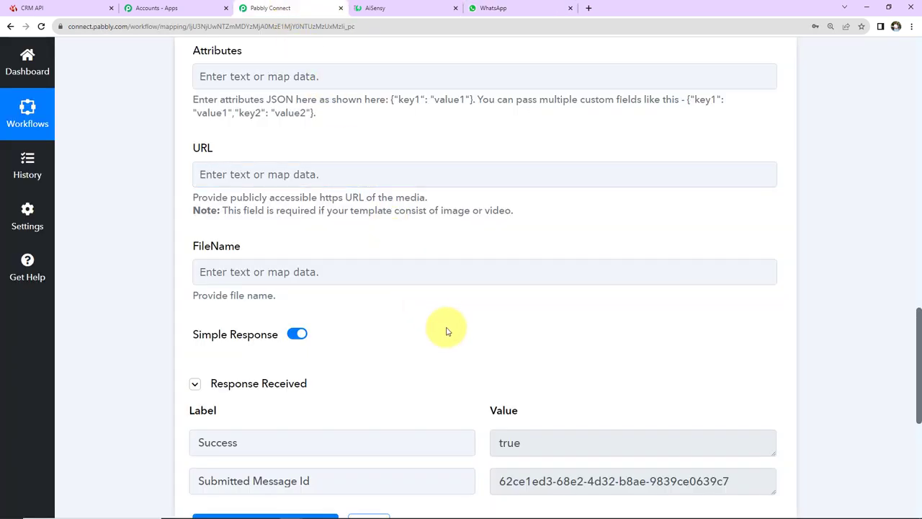
scroll(446, 331, up, 15)
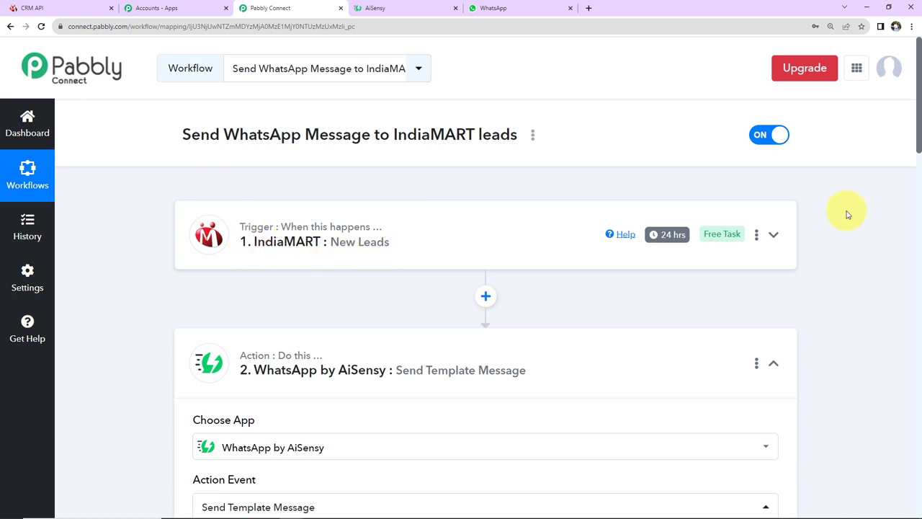
click(772, 363)
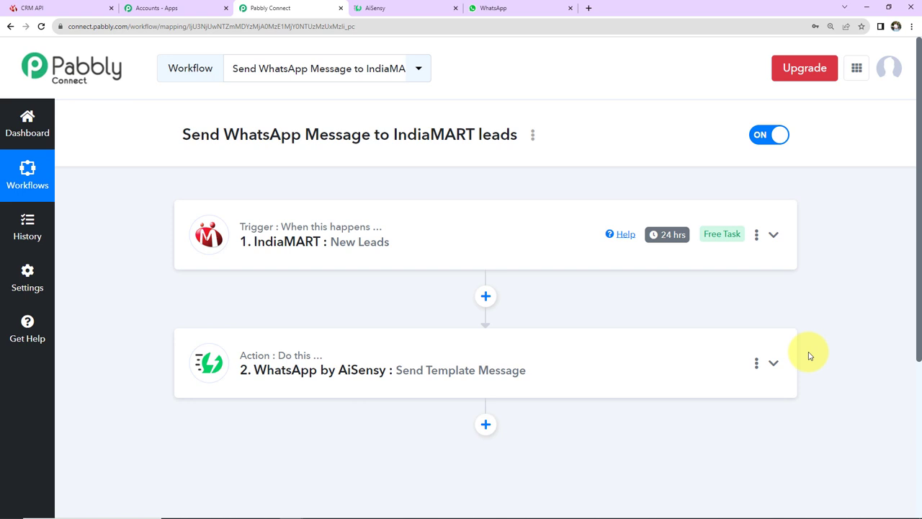
click(532, 137)
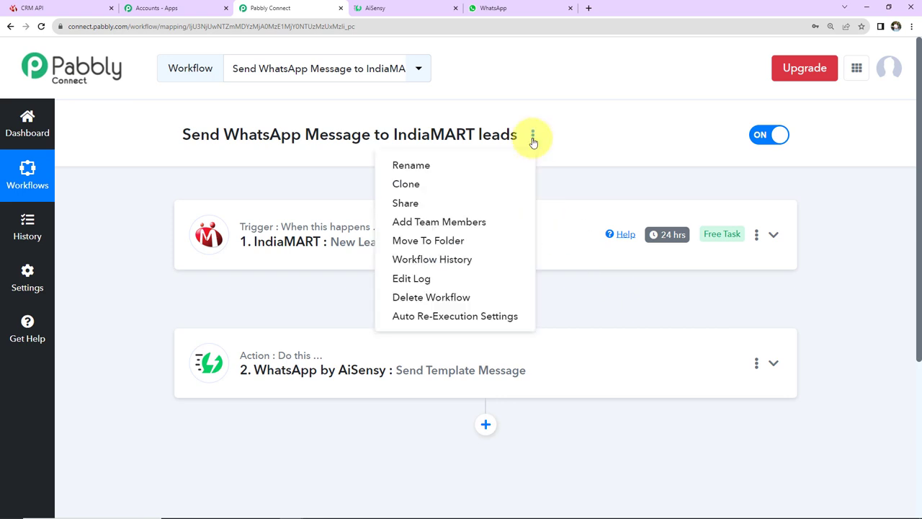
click(628, 151)
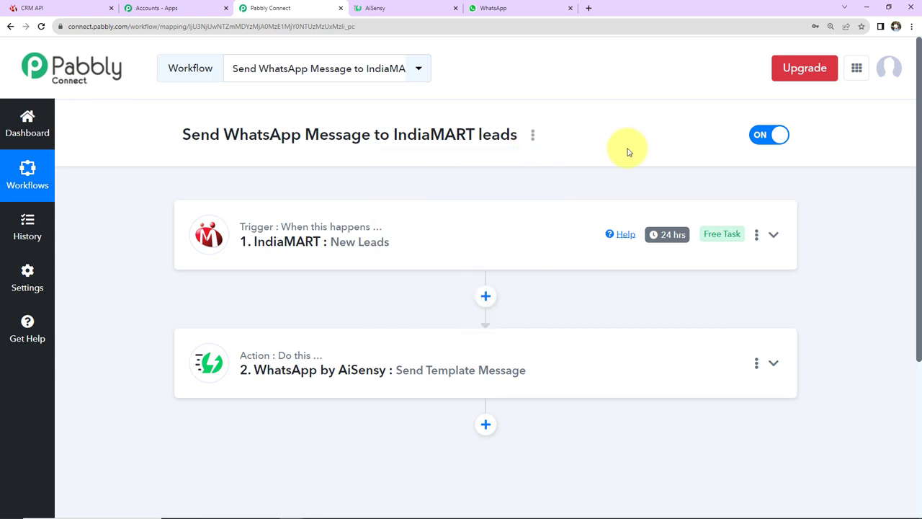